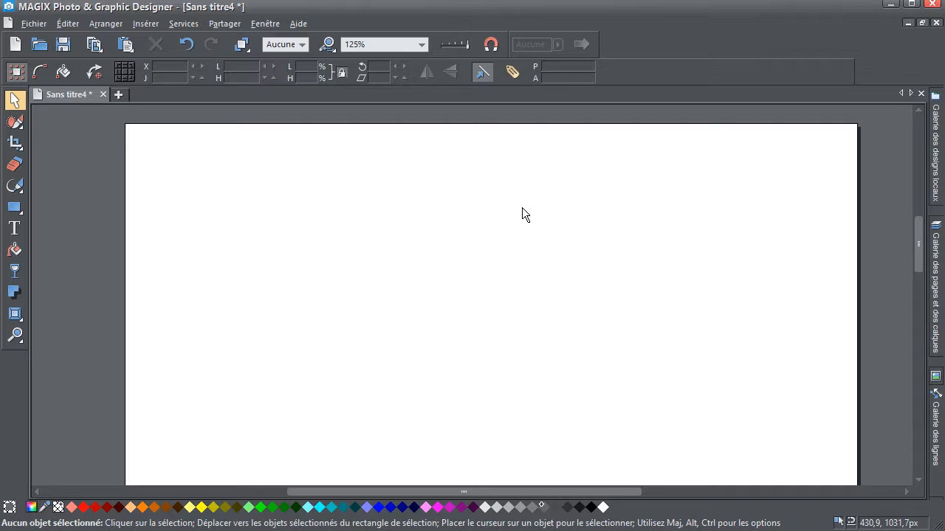
Step: Draw a rounded rectangle about 321 × 68 px across the upper page, with a white fill and a dark grey outline
{"action": "left_click_drag", "start_coordinate": [486, 288], "coordinate": [464, 275]}
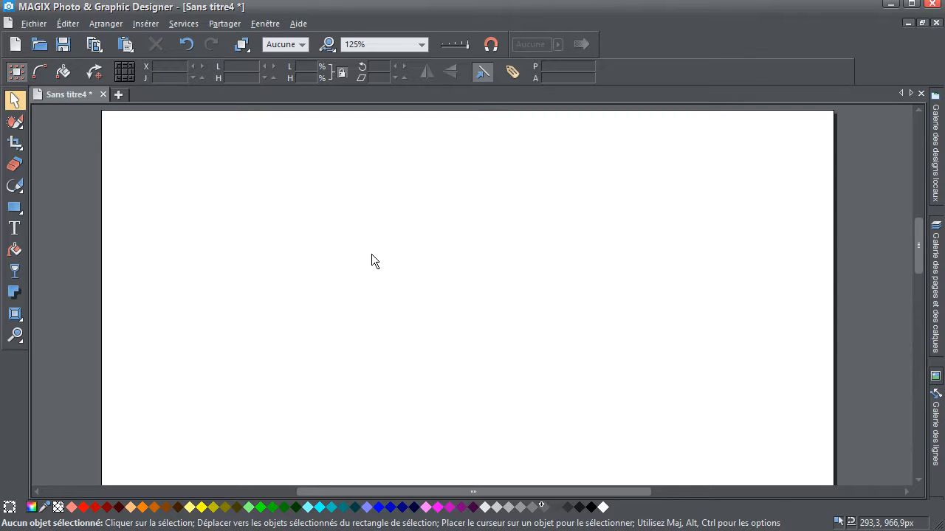
{"action": "left_click", "coordinate": [15, 208]}
{"action": "mouse_move", "coordinate": [313, 233]}
{"action": "left_mouse_down"}
{"action": "mouse_move", "coordinate": [612, 299]}
{"action": "mouse_move", "coordinate": [591, 301]}
{"action": "left_mouse_up"}
{"action": "left_click", "coordinate": [14, 99]}
{"action": "left_click_drag", "start_coordinate": [412, 262], "coordinate": [374, 237]}
{"action": "left_click", "coordinate": [602, 507]}
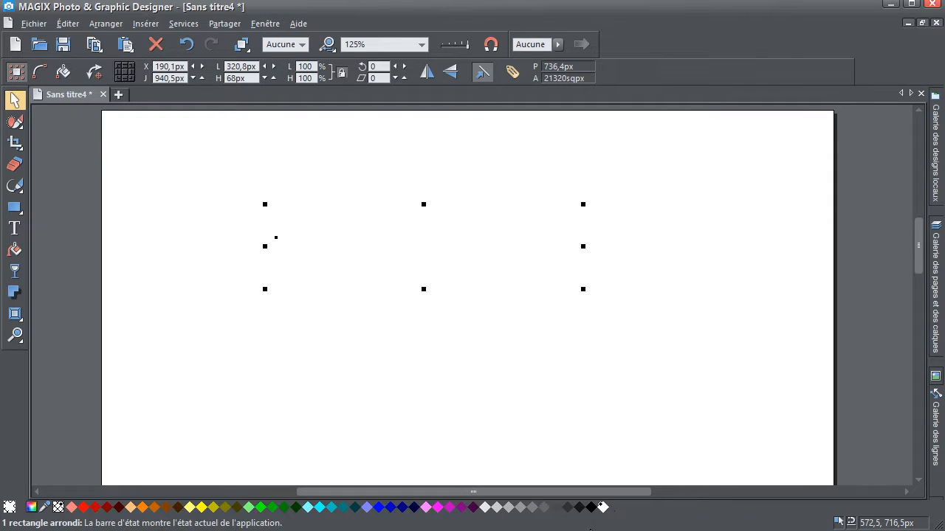
{"action": "left_click", "coordinate": [556, 507], "text": "shift"}
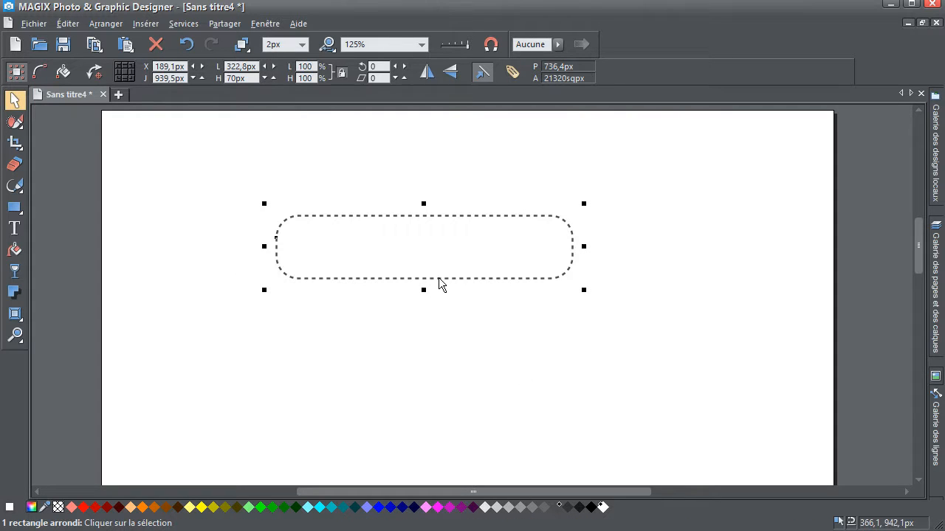
Step: Change the rounded rectangle's outline from dashed to a solid stroke
{"action": "left_click", "coordinate": [935, 425]}
{"action": "left_click", "coordinate": [692, 341]}
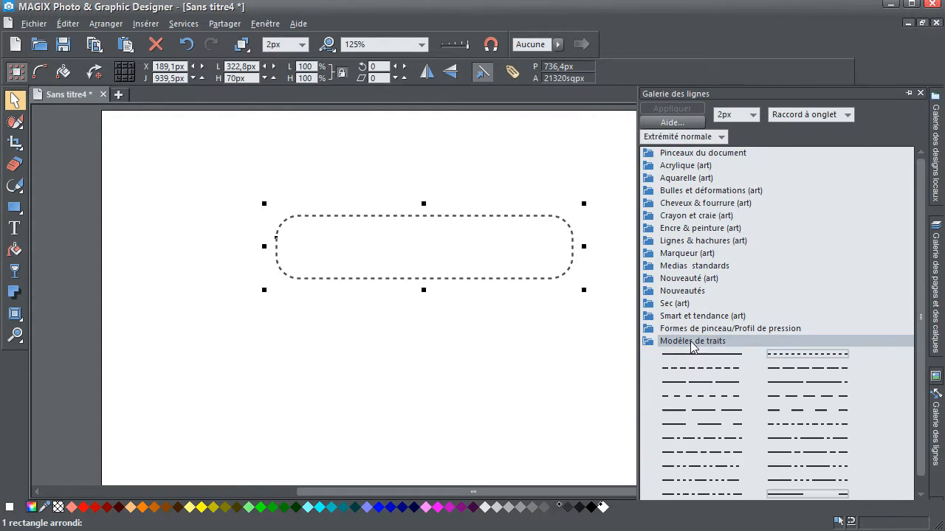
{"action": "left_click", "coordinate": [701, 355]}
{"action": "left_click", "coordinate": [500, 336]}
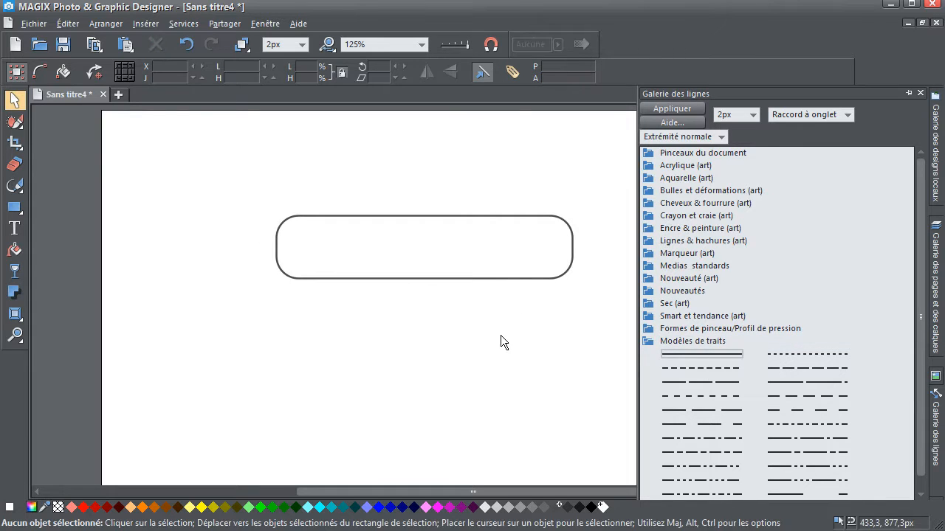
{"action": "left_click", "coordinate": [505, 278]}
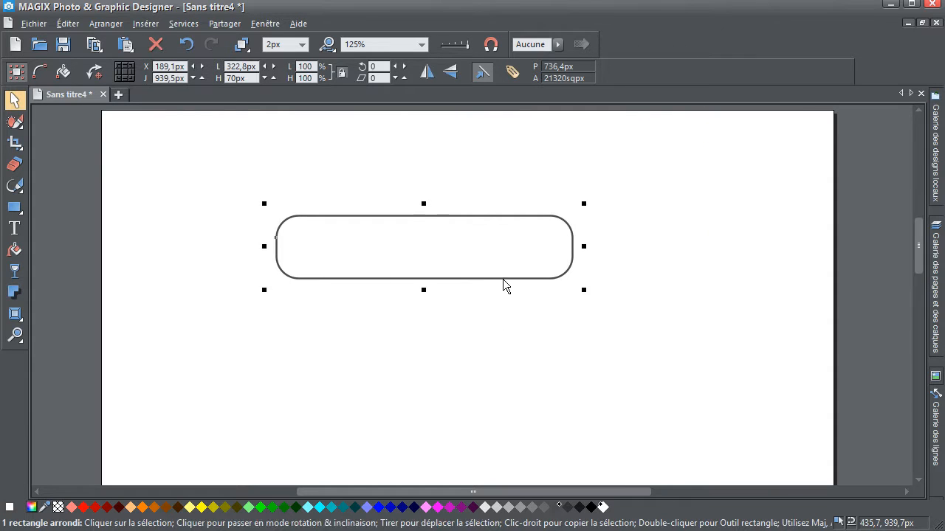
Step: Draw a circle about 61 px wide below the rounded rectangle, with no outline and a dark grey fill
{"action": "left_click", "coordinate": [16, 209]}
{"action": "left_click", "coordinate": [67, 208]}
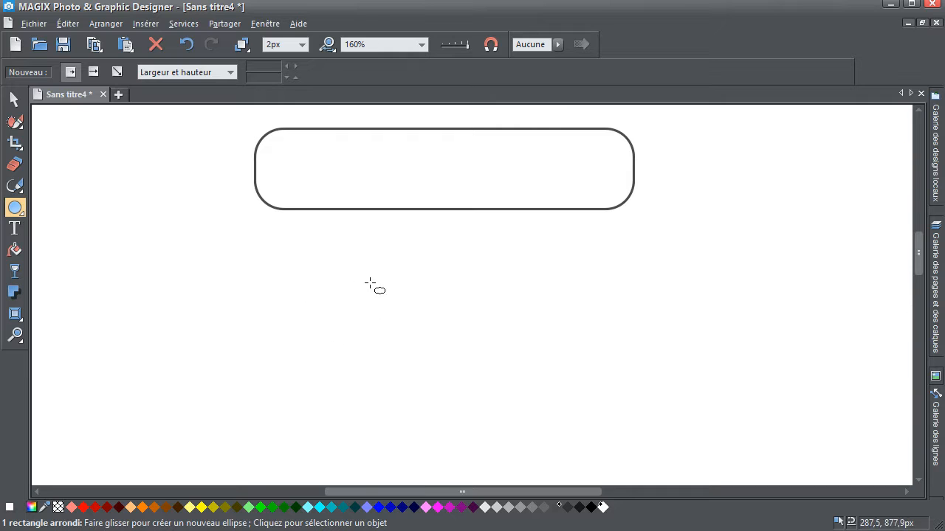
{"action": "scroll", "coordinate": [367, 285], "scroll_direction": "up", "scroll_amount": 3}
{"action": "left_click_drag", "start_coordinate": [355, 253], "coordinate": [416, 325]}
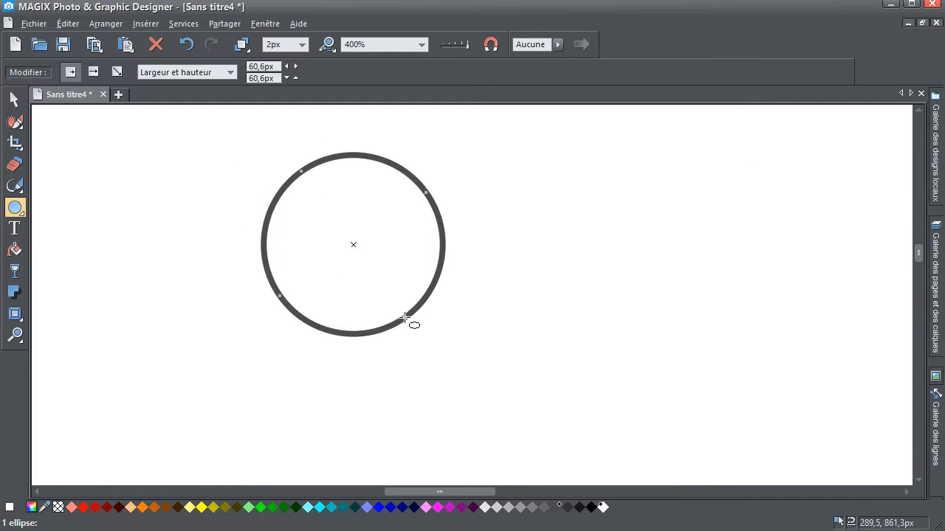
{"action": "left_click", "coordinate": [303, 44]}
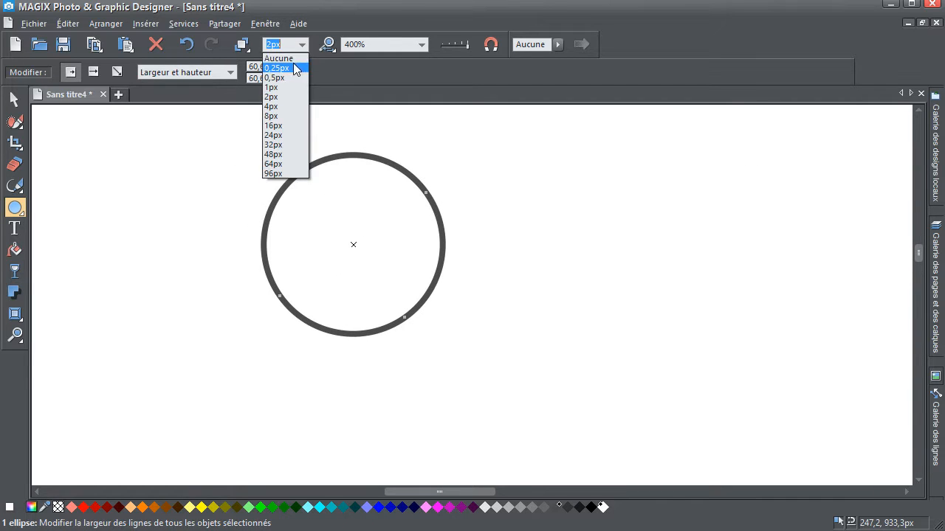
{"action": "left_click", "coordinate": [276, 60]}
{"action": "left_click", "coordinate": [555, 507]}
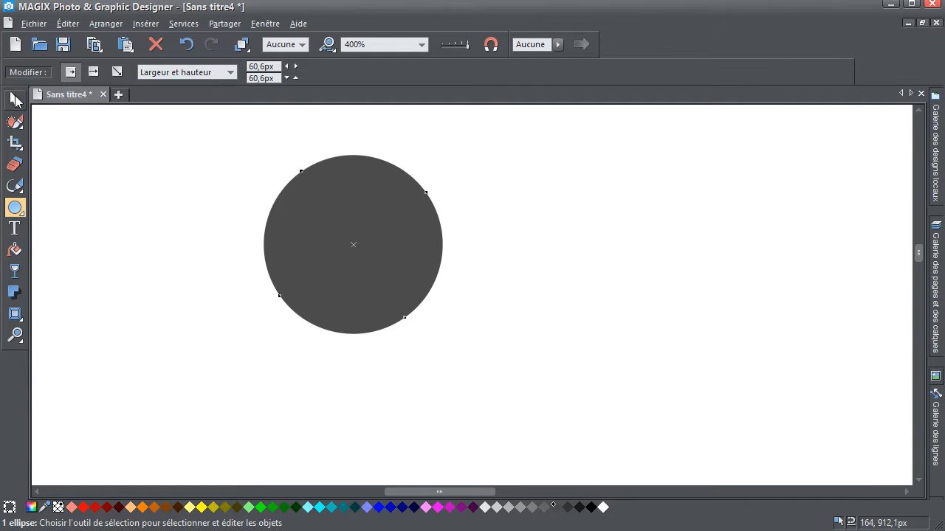
Step: Make a smaller concentric light grey copy about 35 px wide and subtract it from the circle to form a ring
{"action": "left_click", "coordinate": [14, 98]}
{"action": "left_click_drag", "start_coordinate": [453, 144], "coordinate": [417, 185]}
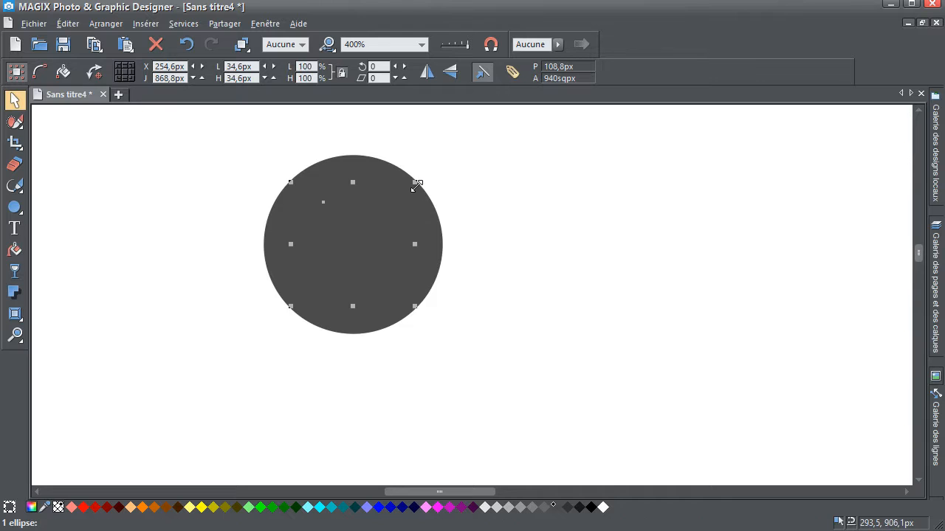
{"action": "left_click", "coordinate": [513, 508]}
{"action": "left_click", "coordinate": [430, 288], "text": "shift"}
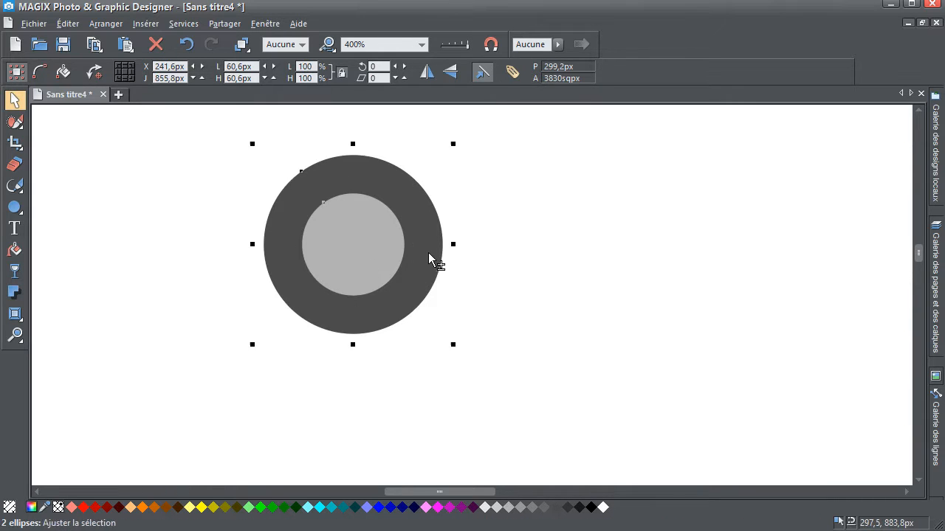
{"action": "key", "text": "ctrl+2"}
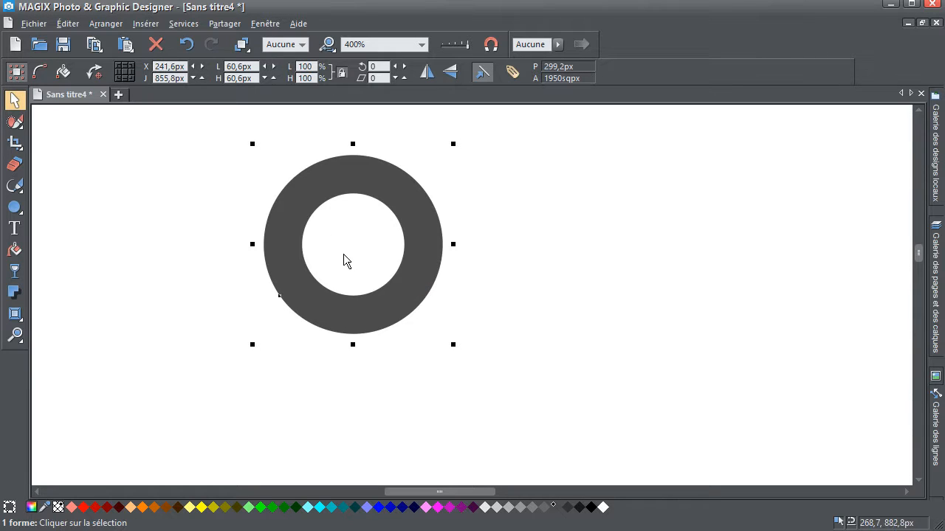
Step: Draw a rounded rectangle about 90 × 23 px as the handle and move it over the ring's lower right edge
{"action": "left_click", "coordinate": [14, 208]}
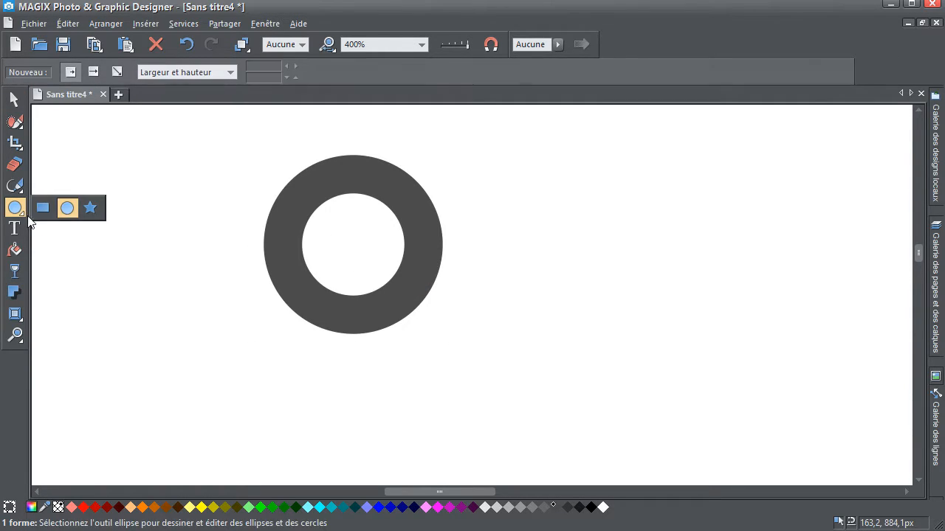
{"action": "left_click", "coordinate": [43, 208]}
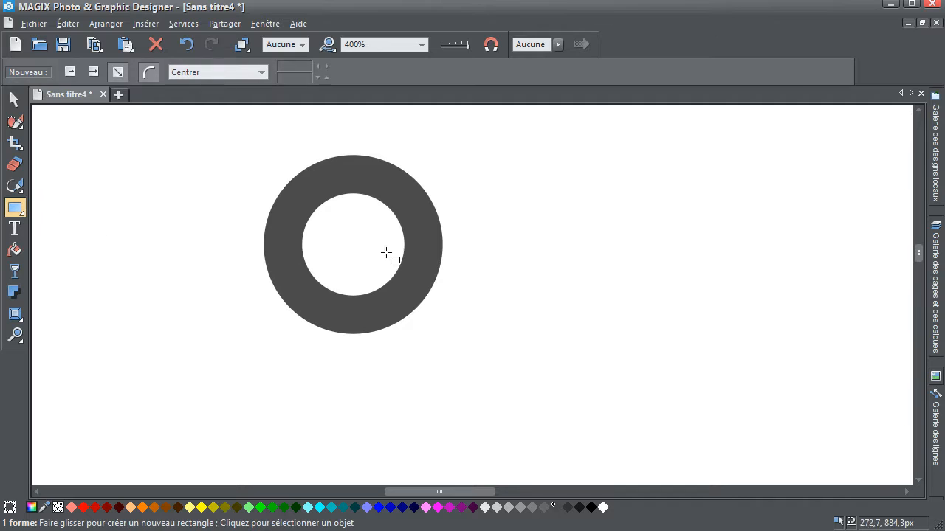
{"action": "left_click_drag", "start_coordinate": [496, 285], "coordinate": [746, 359]}
{"action": "left_click", "coordinate": [14, 98]}
{"action": "left_click_drag", "start_coordinate": [592, 313], "coordinate": [479, 285]}
Step: Move the handle's rotation centre to its ring end, rotate it diagonally downward to the right, and adjust its position against the ring
{"action": "left_click", "coordinate": [511, 297]}
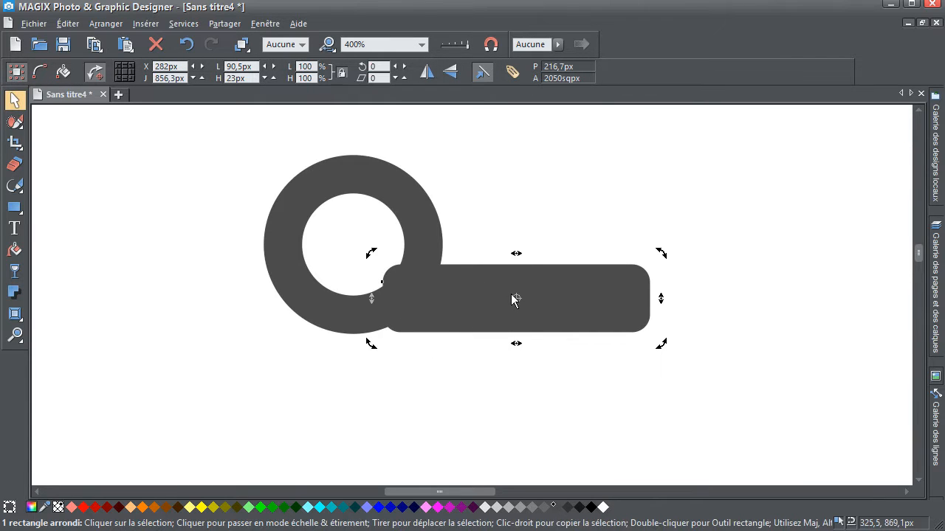
{"action": "left_click_drag", "start_coordinate": [516, 298], "coordinate": [417, 300]}
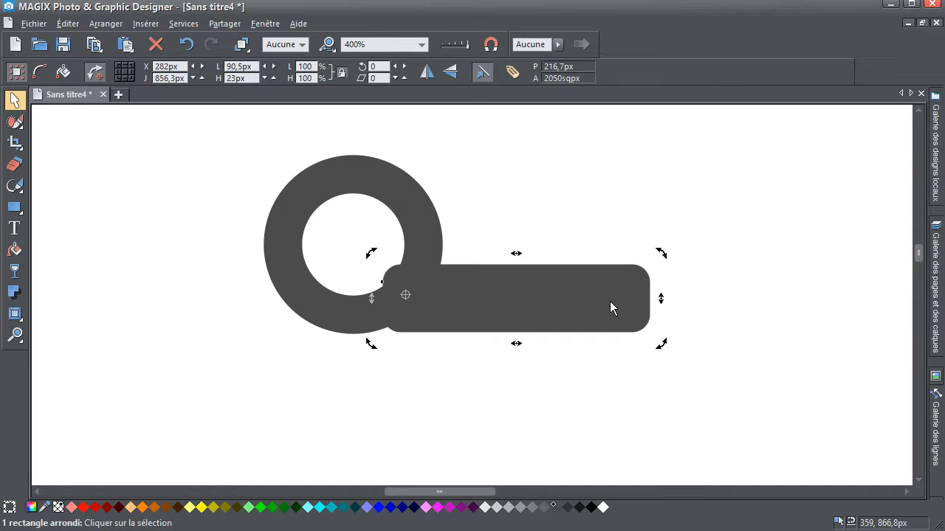
{"action": "mouse_move", "coordinate": [660, 253]}
{"action": "left_mouse_down"}
{"action": "mouse_move", "coordinate": [660, 327]}
{"action": "mouse_move", "coordinate": [569, 400]}
{"action": "mouse_move", "coordinate": [538, 410]}
{"action": "left_mouse_up"}
{"action": "scroll", "coordinate": [546, 384], "scroll_direction": "down", "scroll_amount": 1}
{"action": "left_click_drag", "start_coordinate": [509, 351], "coordinate": [511, 358]}
{"action": "scroll", "coordinate": [539, 373], "scroll_direction": "down", "scroll_amount": 3}
{"action": "left_click", "coordinate": [601, 431]}
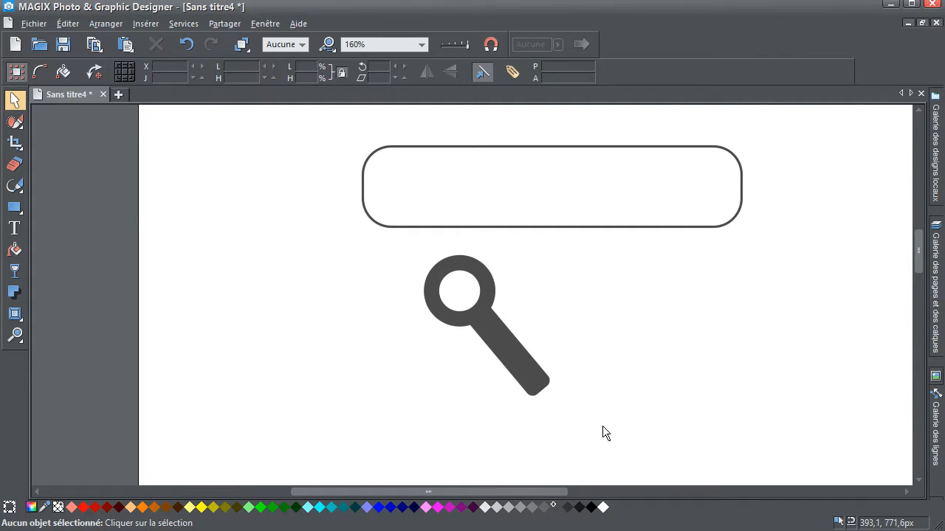
Step: Shrink the magnifying glass to about 25 × 28 px and place it inside the right end of the search bar
{"action": "left_click", "coordinate": [540, 377]}
{"action": "left_click_drag", "start_coordinate": [614, 418], "coordinate": [695, 194]}
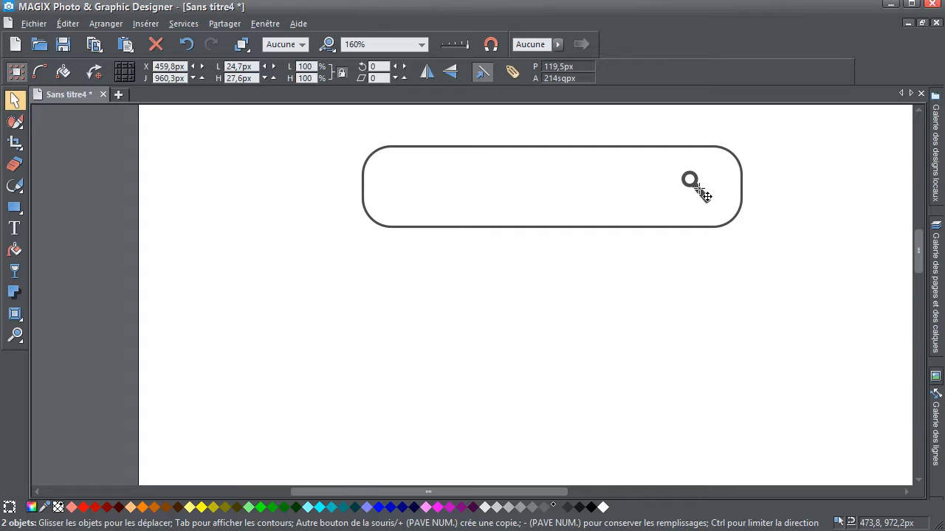
{"action": "left_click_drag", "start_coordinate": [722, 163], "coordinate": [640, 166]}
{"action": "scroll", "coordinate": [469, 136], "scroll_direction": "up", "scroll_amount": 3}
{"action": "left_click", "coordinate": [331, 350]}
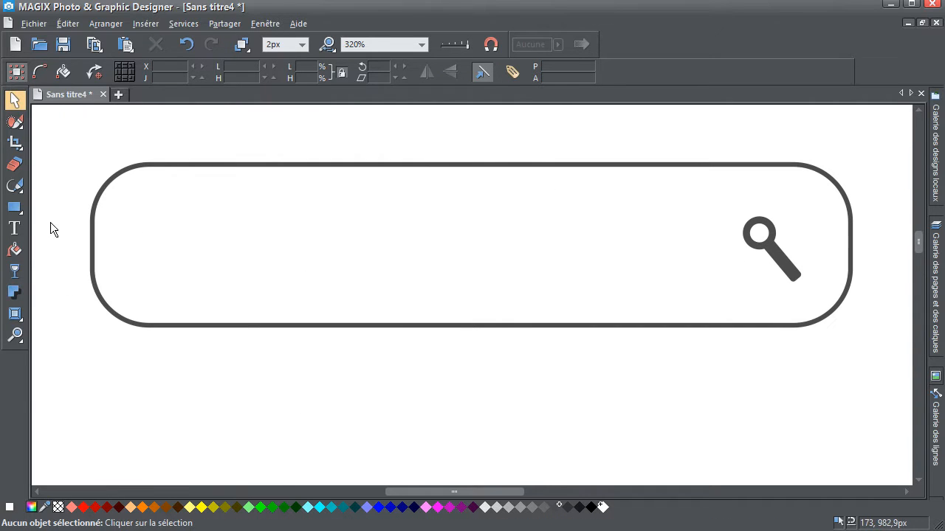
Step: Add a text area inside the search bar reading "Recherche…" and colour the text dark grey
{"action": "left_click", "coordinate": [16, 229]}
{"action": "left_click_drag", "start_coordinate": [127, 190], "coordinate": [714, 300]}
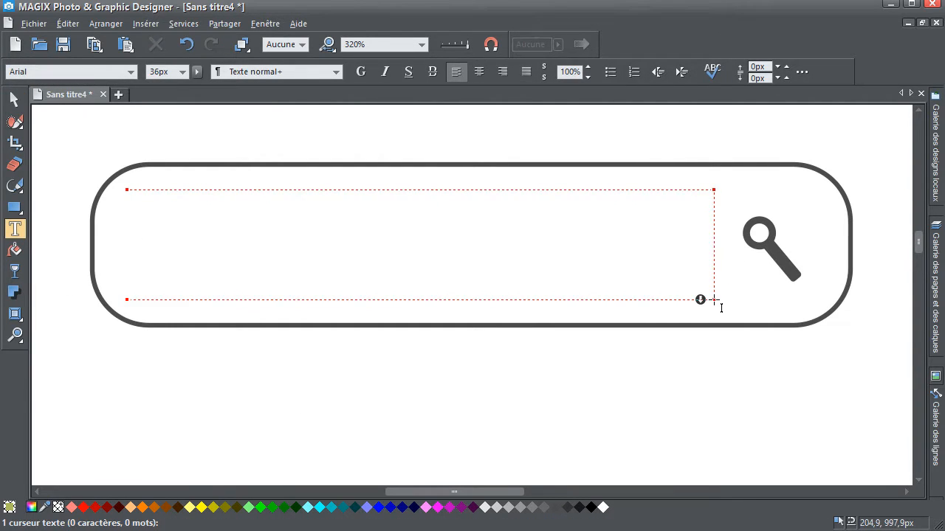
{"action": "type", "text": "Re»ch"}
{"action": "key", "text": "BackSpace"}
{"action": "key", "text": "BackSpace"}
{"action": "key", "text": "BackSpace"}
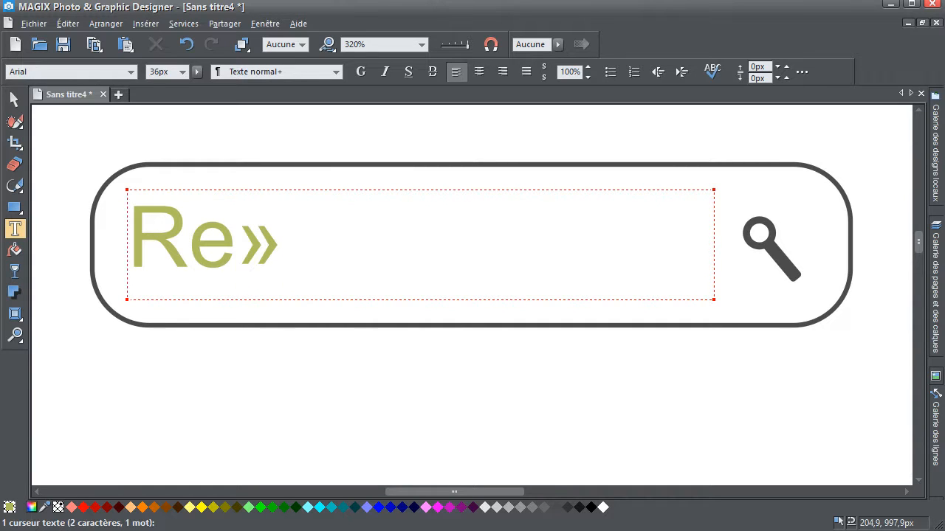
{"action": "type", "text": "cherche…"}
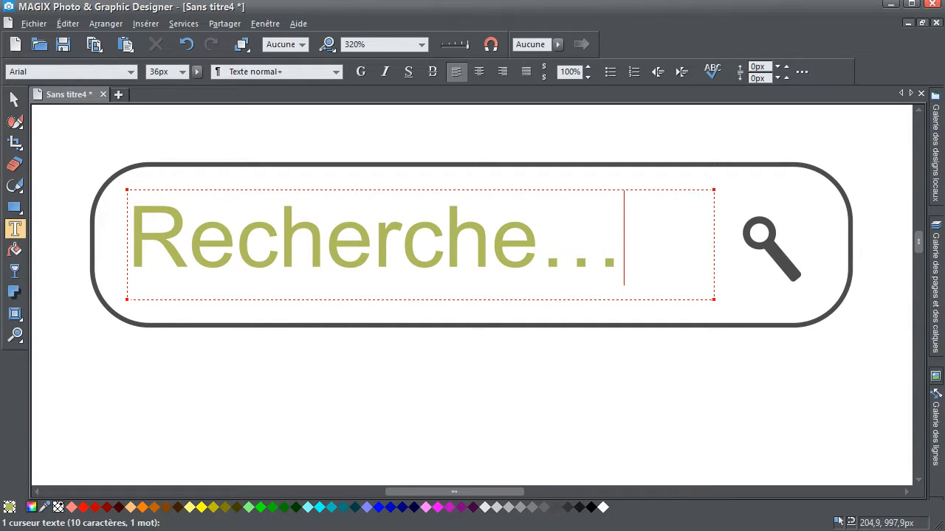
{"action": "left_click_drag", "start_coordinate": [634, 255], "coordinate": [138, 406]}
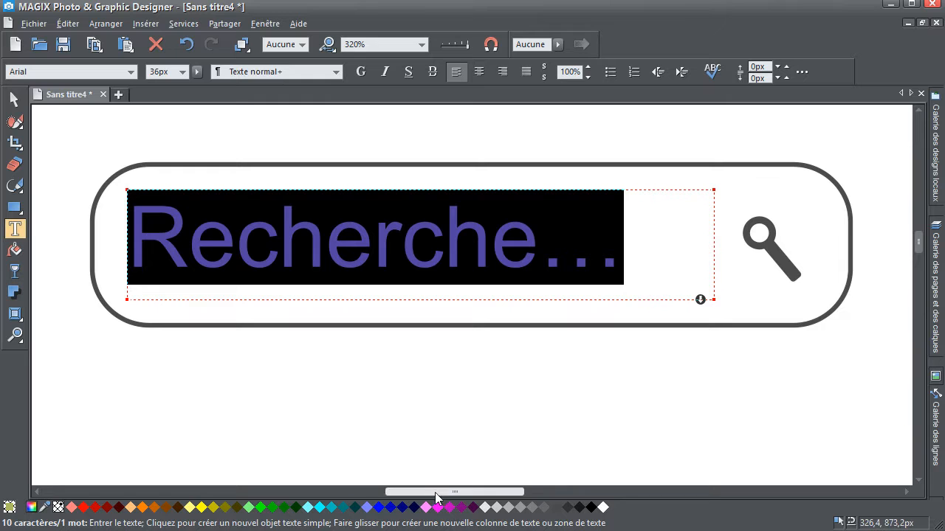
{"action": "left_click", "coordinate": [554, 508]}
{"action": "left_click", "coordinate": [14, 99]}
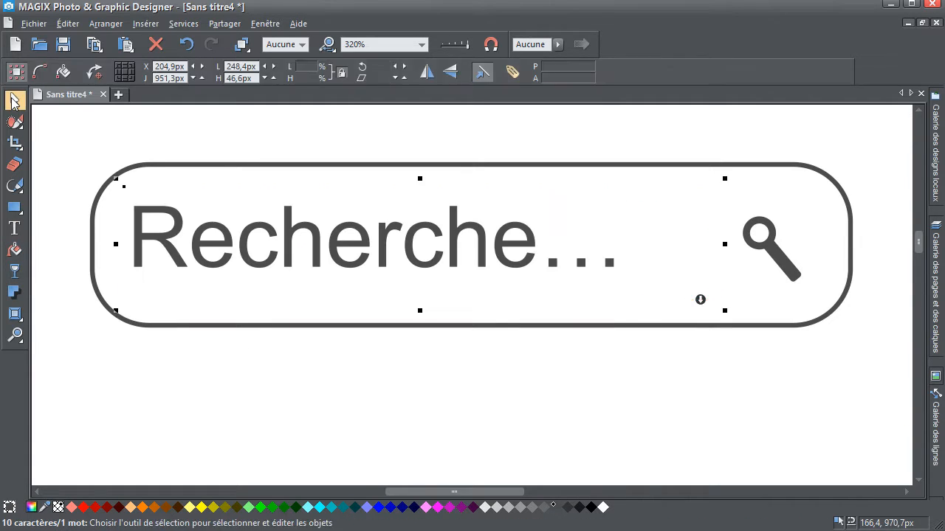
Step: Scale the "Recherche…" text down to a font size of about 31 px and centre it vertically within the search bar
{"action": "left_click_drag", "start_coordinate": [319, 254], "coordinate": [330, 257]}
{"action": "left_click_drag", "start_coordinate": [737, 182], "coordinate": [653, 209]}
{"action": "left_click_drag", "start_coordinate": [456, 259], "coordinate": [480, 254]}
{"action": "key", "text": "Escape"}
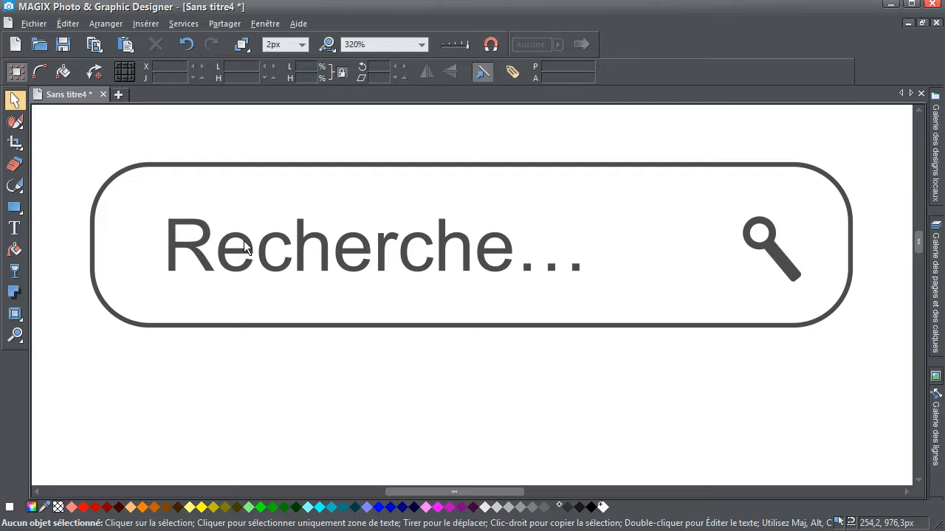
Step: Select the word "Recherche" and add the Advent Pro font from the Google fonts collection
{"action": "left_click", "coordinate": [246, 247]}
{"action": "double_click", "coordinate": [246, 247]}
{"action": "left_click_drag", "start_coordinate": [165, 248], "coordinate": [548, 242]}
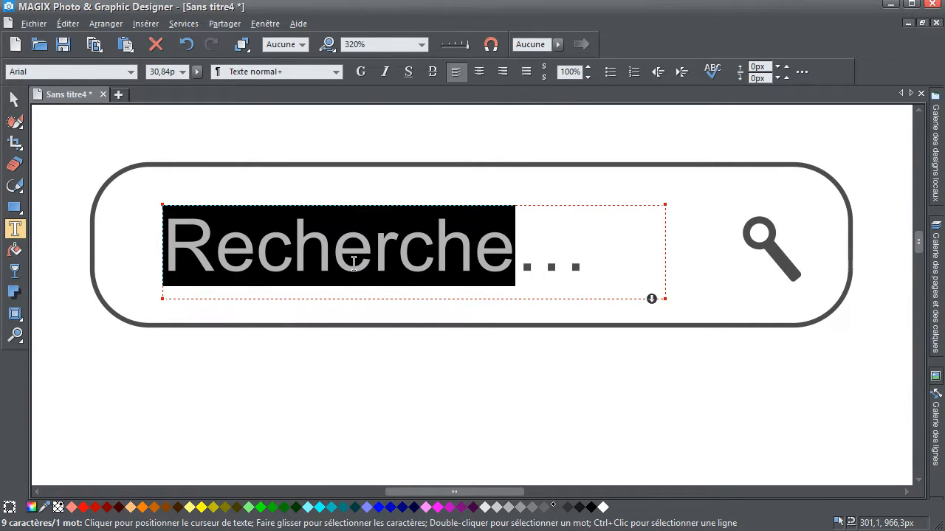
{"action": "left_click", "coordinate": [73, 71]}
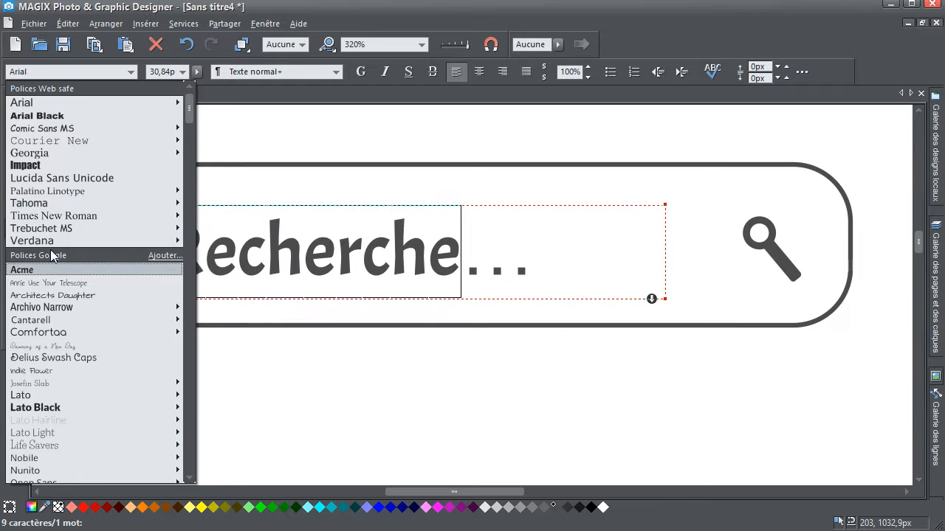
{"action": "left_click", "coordinate": [165, 256]}
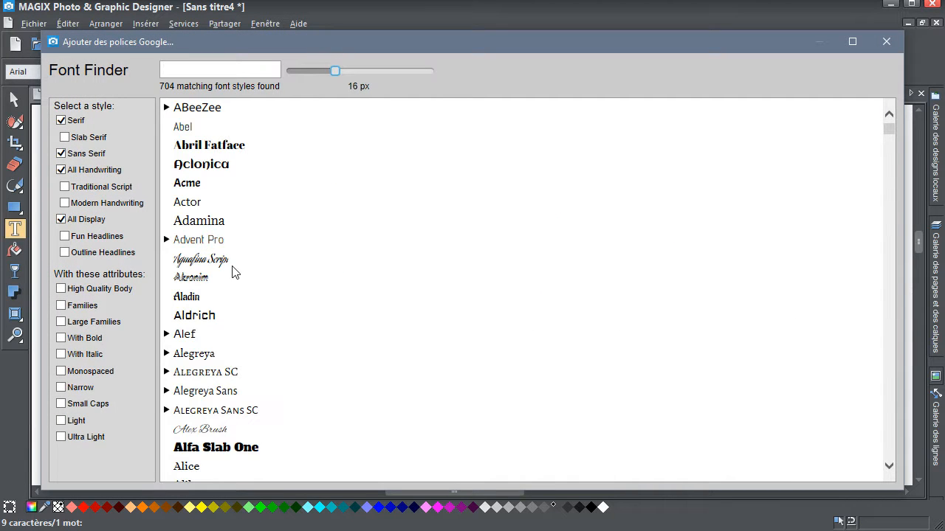
{"action": "scroll", "coordinate": [192, 295], "scroll_direction": "down", "scroll_amount": 3}
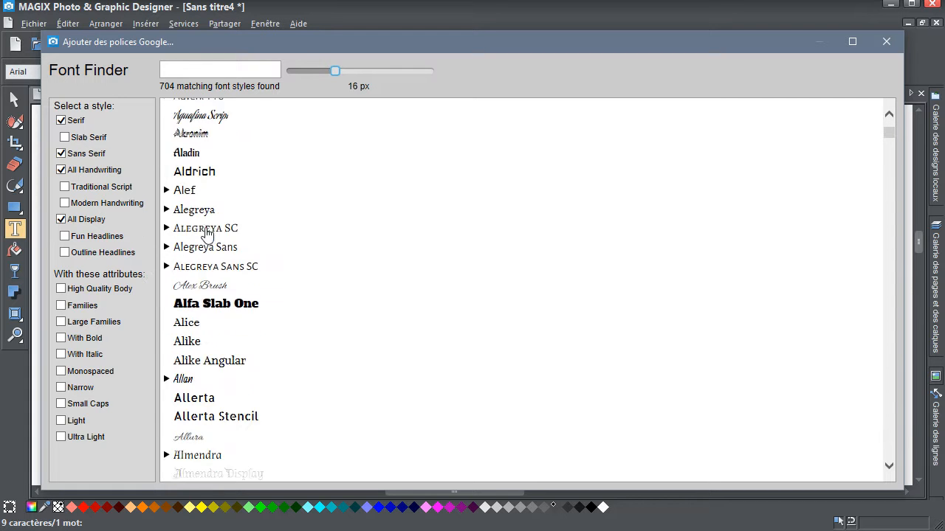
{"action": "scroll", "coordinate": [255, 243], "scroll_direction": "up", "scroll_amount": 2}
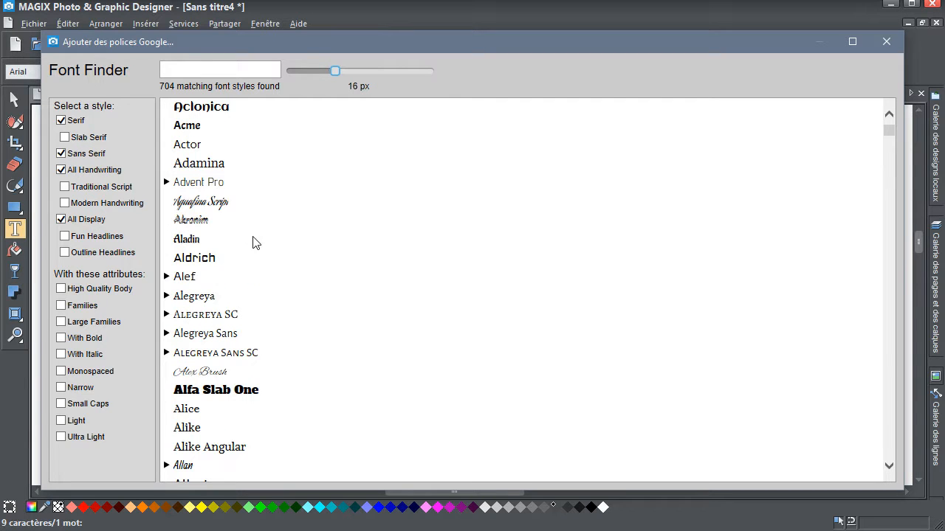
{"action": "left_click", "coordinate": [191, 183]}
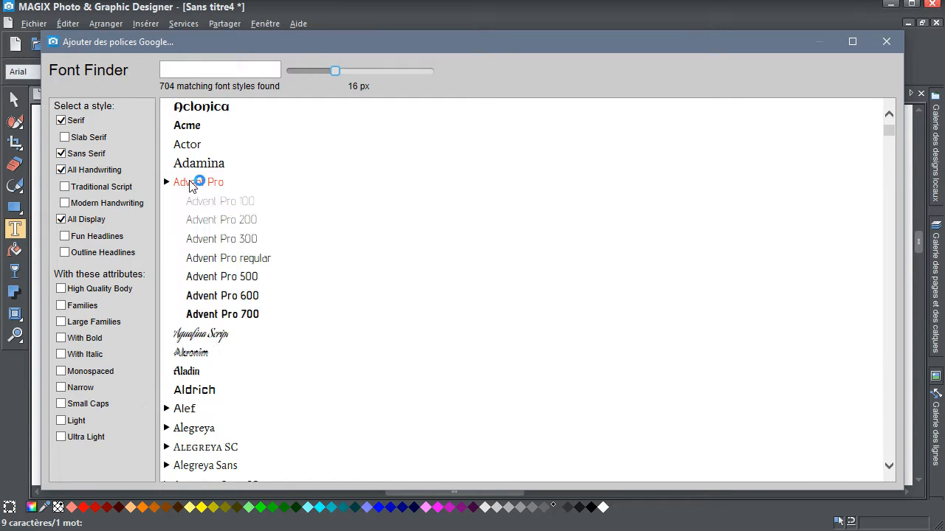
{"action": "left_click", "coordinate": [224, 280]}
{"action": "left_click", "coordinate": [506, 227]}
{"action": "left_click", "coordinate": [538, 227]}
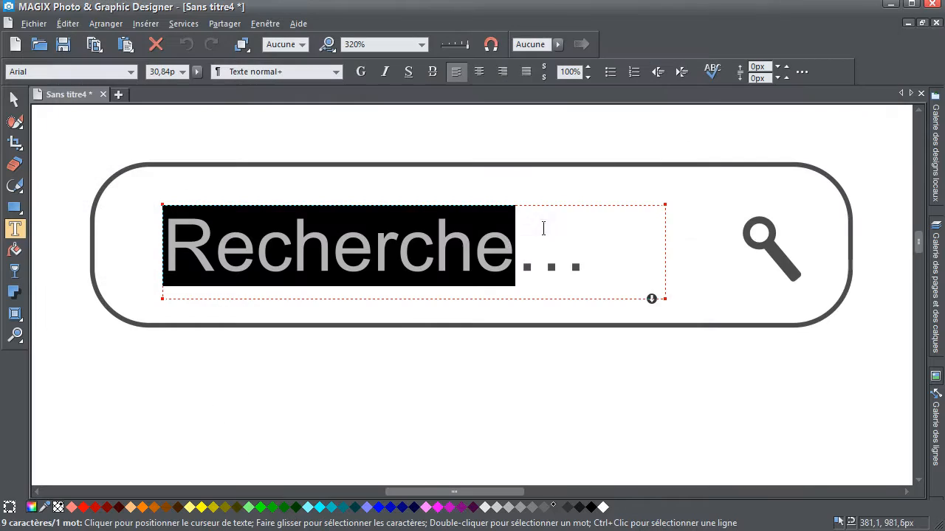
Step: Apply the Advent Pro font to the word "Recherche" in the search bar and deselect the text
{"action": "left_click", "coordinate": [92, 71]}
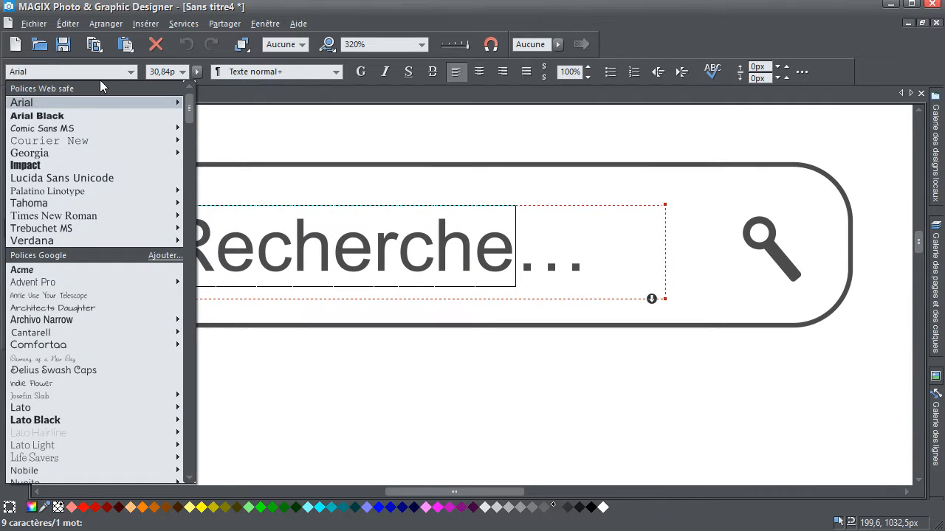
{"action": "scroll", "coordinate": [100, 81], "scroll_direction": "down", "scroll_amount": 12}
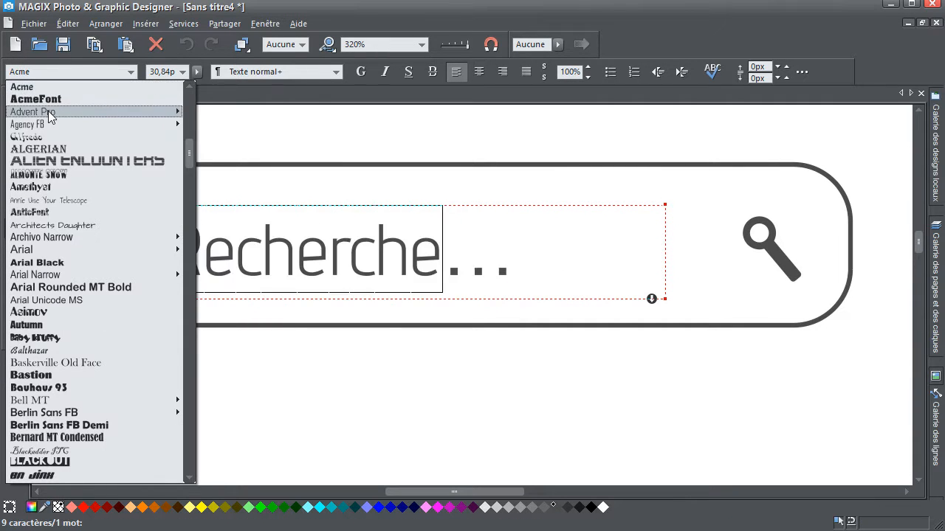
{"action": "left_click", "coordinate": [100, 111]}
{"action": "left_click", "coordinate": [406, 254]}
{"action": "left_click_drag", "start_coordinate": [540, 264], "coordinate": [145, 263]}
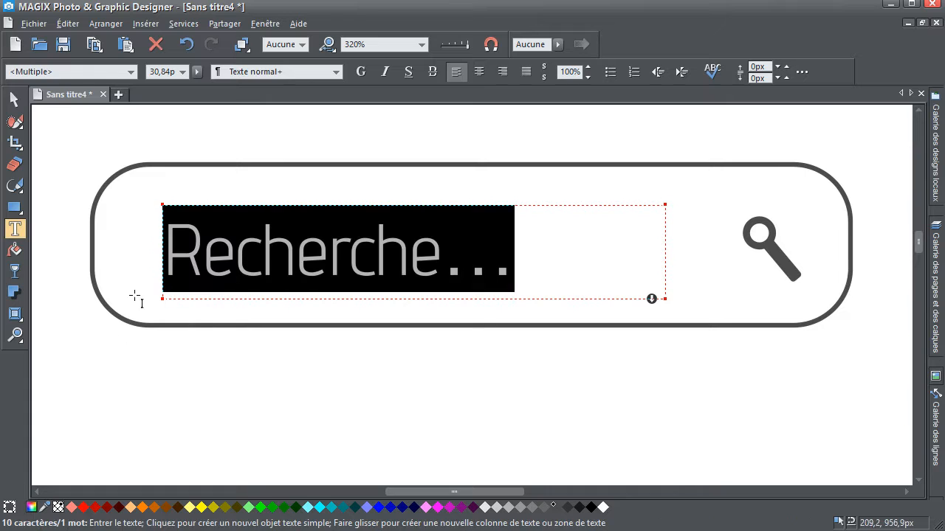
{"action": "left_click", "coordinate": [13, 100]}
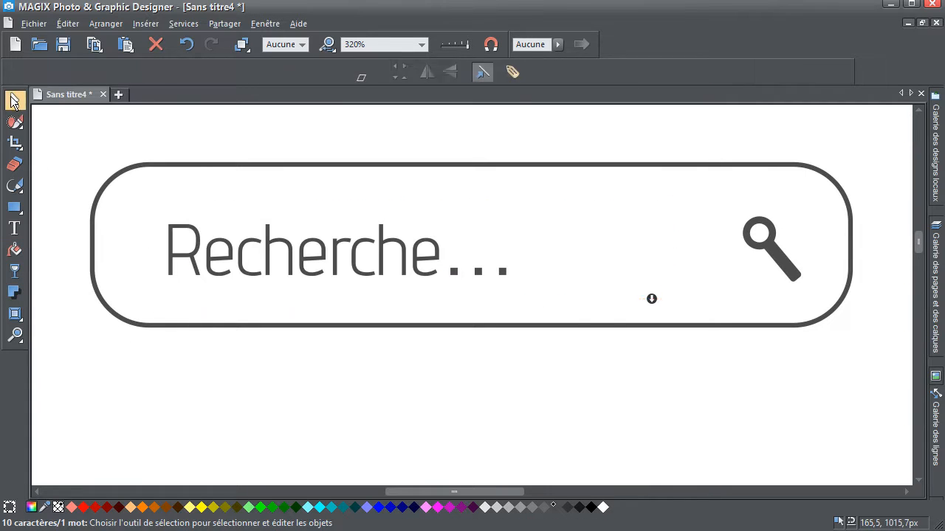
{"action": "left_click", "coordinate": [156, 377]}
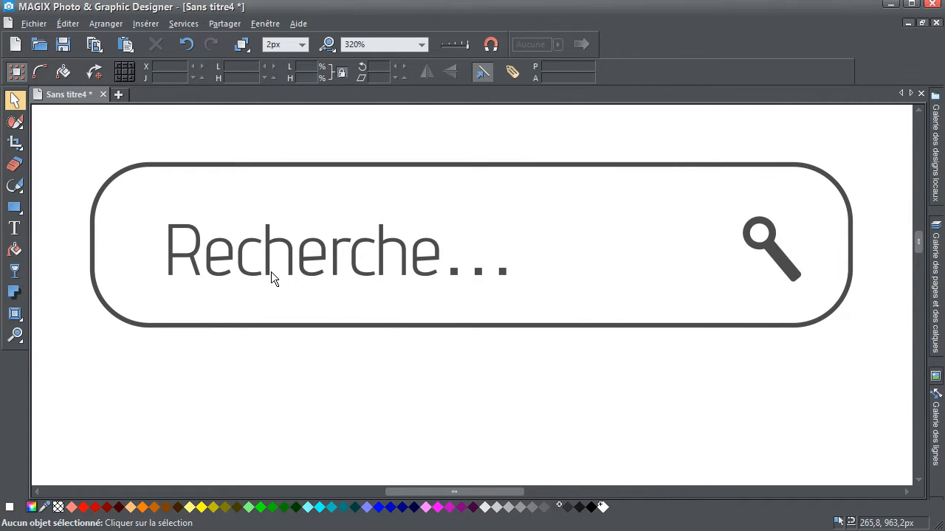
Step: Draw a rounded rectangle of about 113 × 88 px below the search bar with a dark grey fill and no outline
{"action": "scroll", "coordinate": [311, 301], "scroll_direction": "down", "scroll_amount": 2}
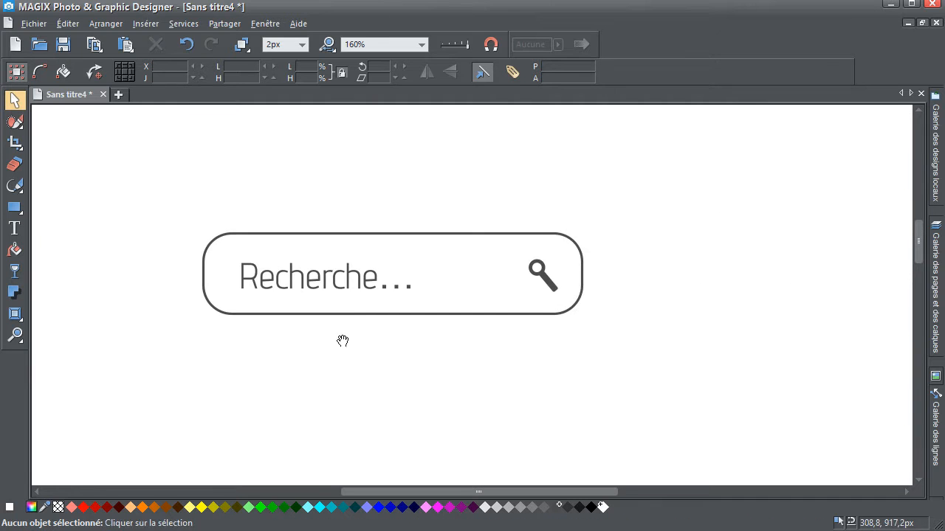
{"action": "scroll", "coordinate": [343, 341], "scroll_direction": "down", "scroll_amount": 3}
{"action": "left_click", "coordinate": [15, 207]}
{"action": "left_click_drag", "start_coordinate": [266, 256], "coordinate": [398, 359]}
{"action": "left_click", "coordinate": [568, 508]}
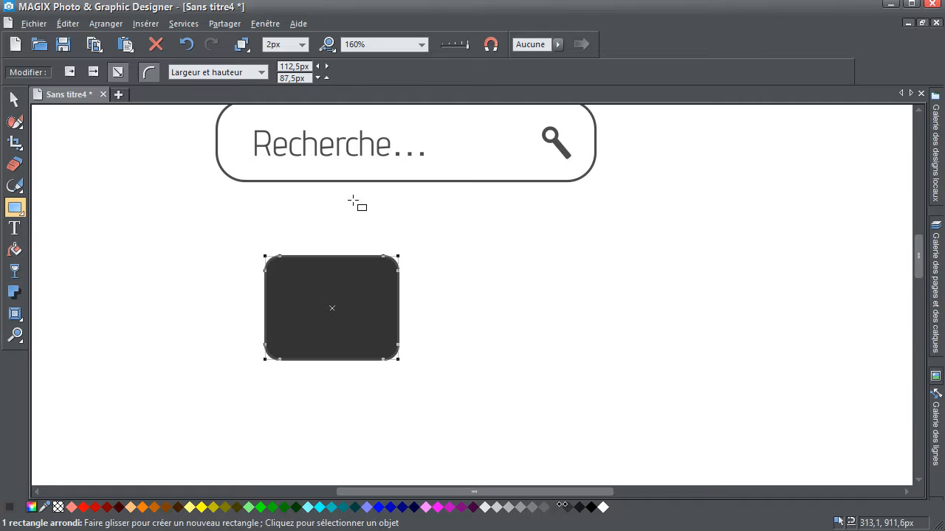
{"action": "left_click", "coordinate": [301, 44]}
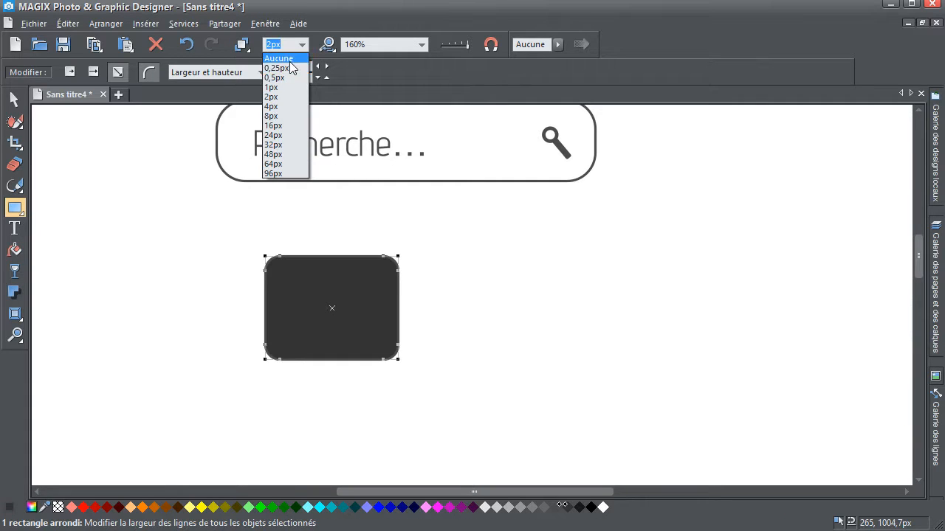
{"action": "left_click", "coordinate": [279, 59]}
{"action": "left_click", "coordinate": [14, 98]}
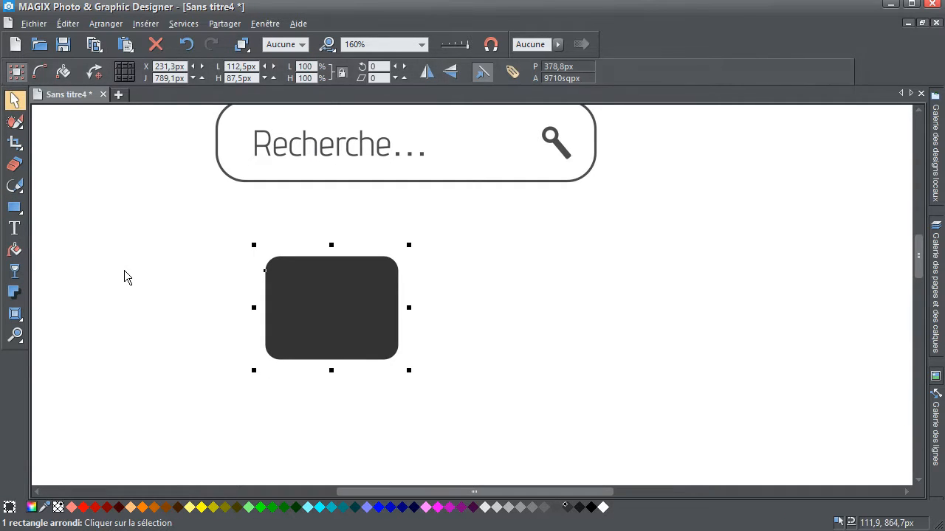
Step: Draw a rounded rectangle of about 102 × 66 px over the first one's upper-right corner and subtract it to leave an L shape
{"action": "left_click", "coordinate": [14, 207]}
{"action": "left_click_drag", "start_coordinate": [454, 240], "coordinate": [332, 317]}
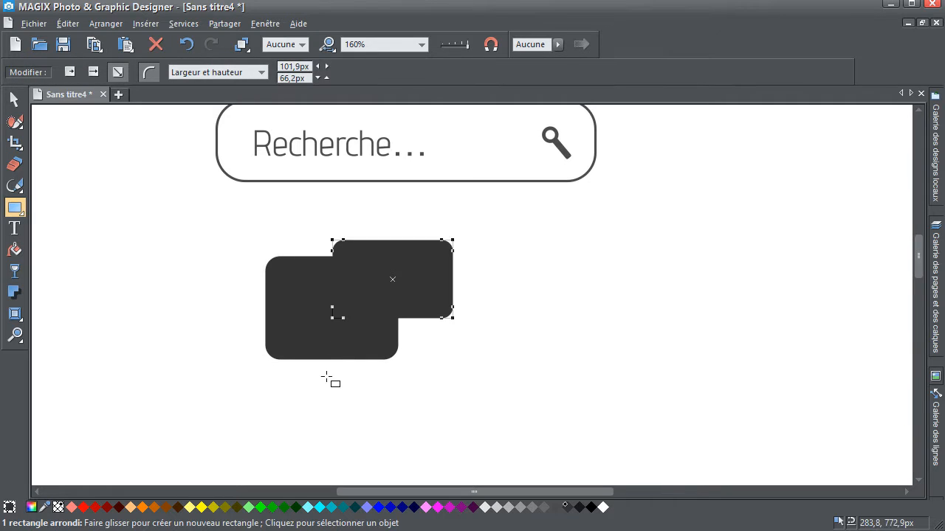
{"action": "key", "text": "ctrl+2"}
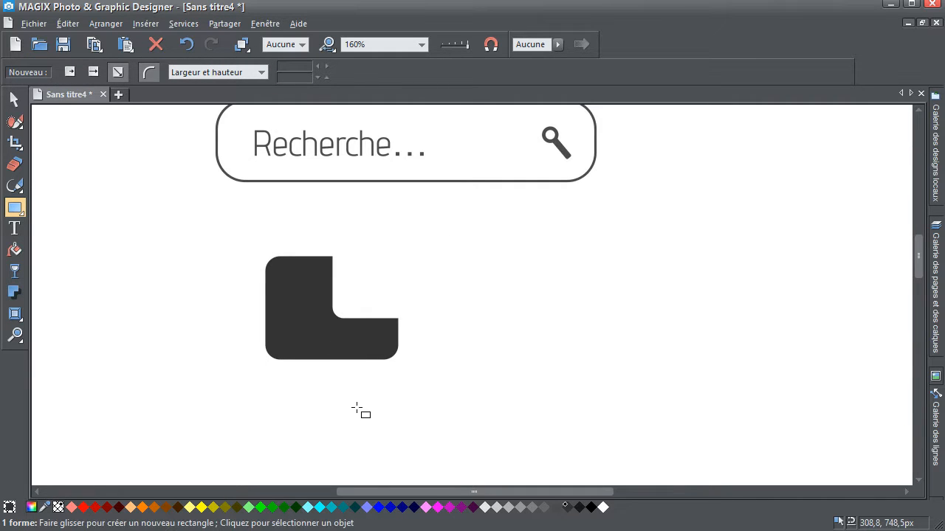
Step: Add a soft drop shadow to the dark grey L shape and erase a horizontal band through it
{"action": "left_click", "coordinate": [14, 292]}
{"action": "left_click_drag", "start_coordinate": [295, 321], "coordinate": [296, 317]}
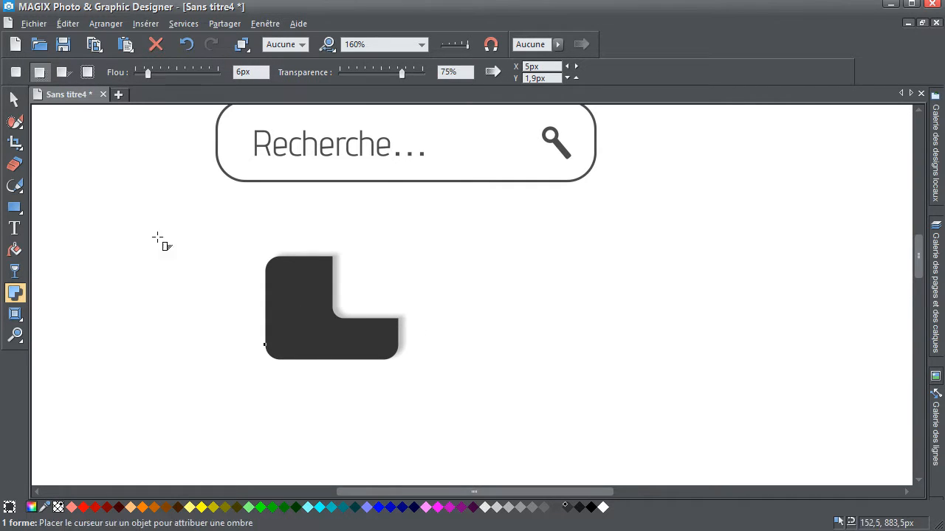
{"action": "left_click", "coordinate": [15, 164]}
{"action": "mouse_move", "coordinate": [228, 298]}
{"action": "left_mouse_down"}
{"action": "mouse_move", "coordinate": [357, 300]}
{"action": "mouse_move", "coordinate": [433, 280]}
{"action": "left_mouse_up"}
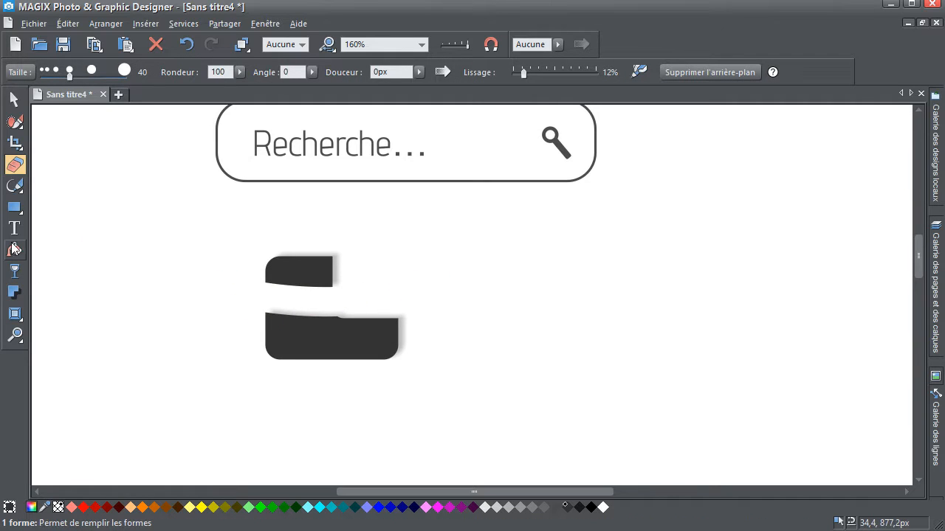
Step: Change the shape's shadow to a glow with 22.4 px blur and 43% transparency, and move the shape further left
{"action": "left_click", "coordinate": [14, 292]}
{"action": "mouse_move", "coordinate": [150, 74]}
{"action": "left_mouse_down"}
{"action": "mouse_move", "coordinate": [165, 75]}
{"action": "mouse_move", "coordinate": [149, 75]}
{"action": "left_mouse_up"}
{"action": "left_click_drag", "start_coordinate": [402, 74], "coordinate": [366, 76]}
{"action": "left_click_drag", "start_coordinate": [331, 341], "coordinate": [333, 342]}
{"action": "left_click", "coordinate": [87, 72]}
{"action": "left_click_drag", "start_coordinate": [352, 341], "coordinate": [359, 348]}
{"action": "left_click_drag", "start_coordinate": [366, 76], "coordinate": [376, 78]}
{"action": "left_click_drag", "start_coordinate": [147, 74], "coordinate": [182, 78]}
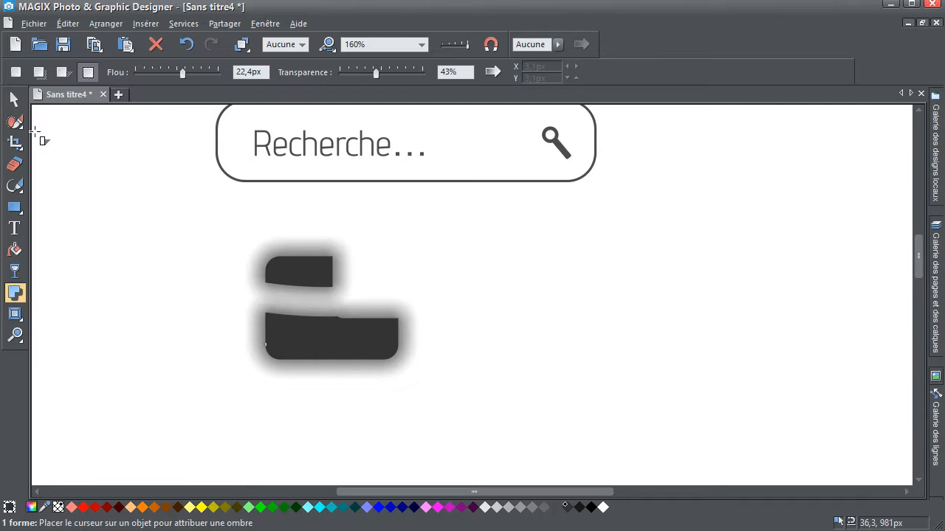
{"action": "left_click", "coordinate": [14, 99]}
{"action": "left_click_drag", "start_coordinate": [395, 349], "coordinate": [251, 335]}
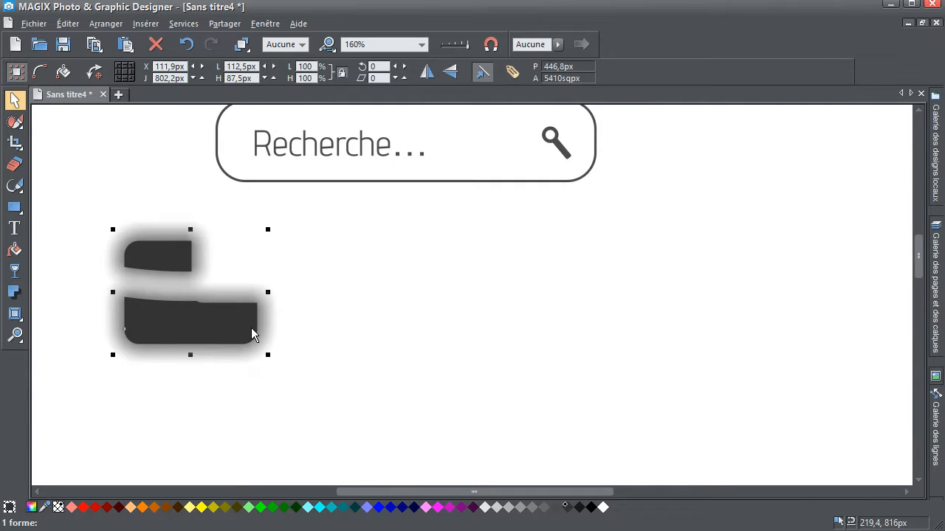
Step: Draw a rounded square of about 69 × 73 px beside the glowing shape and place a copy to its right
{"action": "left_click", "coordinate": [14, 208]}
{"action": "left_click_drag", "start_coordinate": [312, 280], "coordinate": [394, 366]}
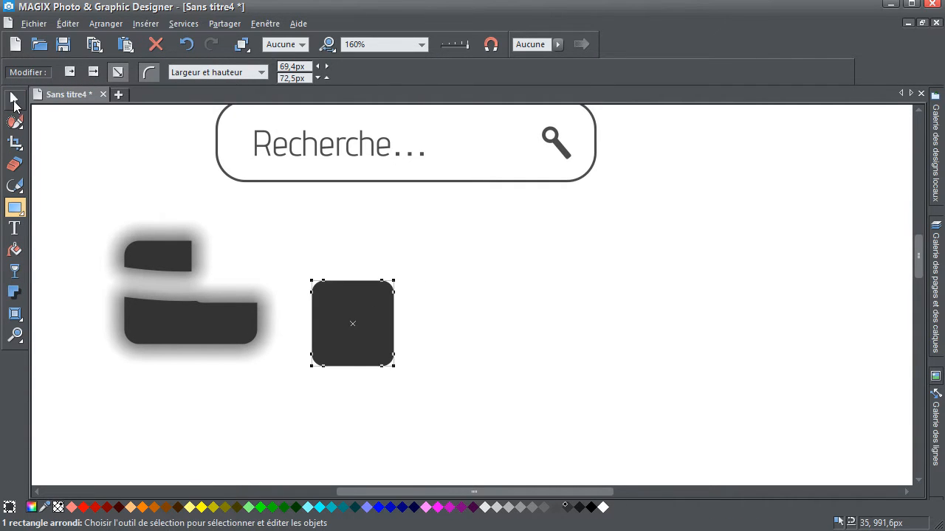
{"action": "left_click", "coordinate": [14, 99]}
{"action": "left_click_drag", "start_coordinate": [318, 323], "coordinate": [461, 292]}
{"action": "left_click", "coordinate": [561, 360]}
Step: Duplicate the pair of rounded squares directly below the originals and delete the copies
{"action": "left_click_drag", "start_coordinate": [297, 219], "coordinate": [520, 336]}
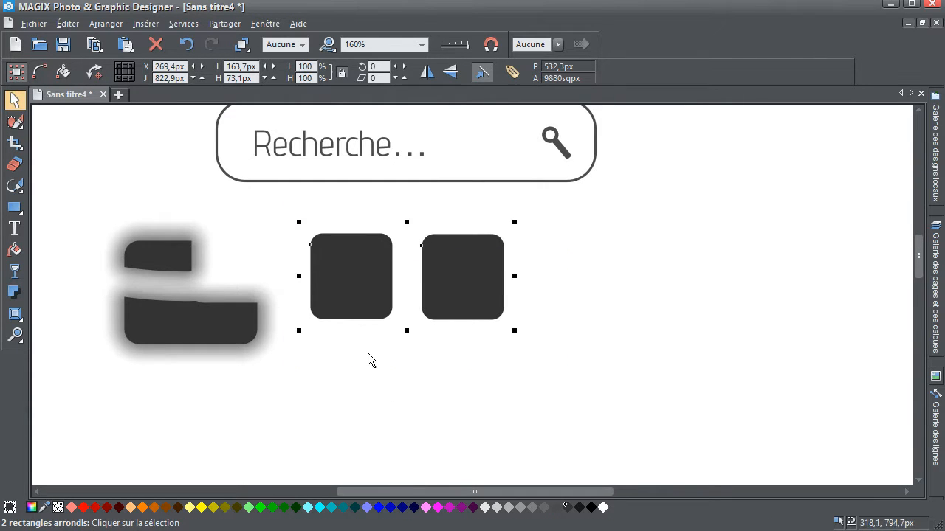
{"action": "left_click_drag", "start_coordinate": [351, 283], "coordinate": [352, 407]}
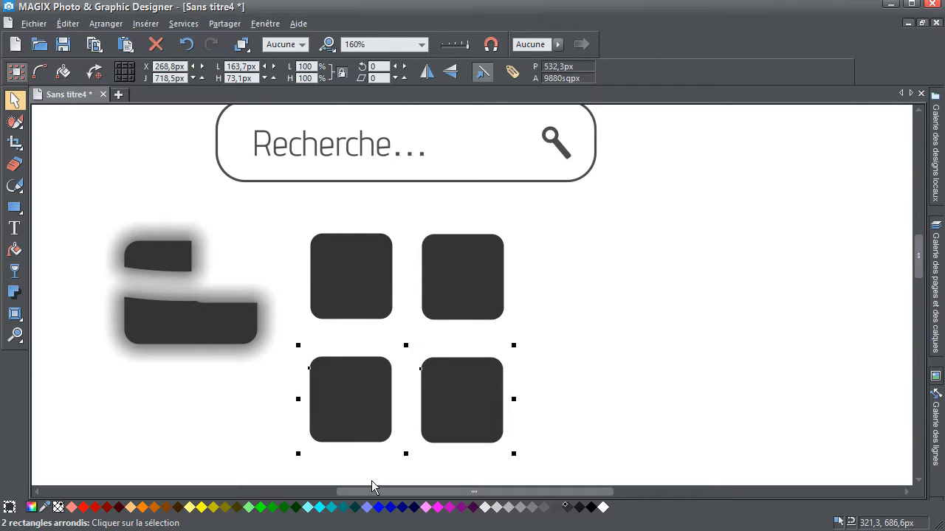
{"action": "key", "text": "Delete"}
Step: Turn on object snapping and align the second rounded square level with the first
{"action": "mouse_move", "coordinate": [477, 285]}
{"action": "left_mouse_down"}
{"action": "mouse_move", "coordinate": [416, 325]}
{"action": "mouse_move", "coordinate": [428, 239]}
{"action": "mouse_move", "coordinate": [327, 352]}
{"action": "mouse_move", "coordinate": [362, 358]}
{"action": "mouse_move", "coordinate": [457, 312]}
{"action": "mouse_move", "coordinate": [450, 279]}
{"action": "mouse_move", "coordinate": [468, 276]}
{"action": "mouse_move", "coordinate": [466, 287]}
{"action": "left_mouse_up"}
{"action": "left_click", "coordinate": [491, 44]}
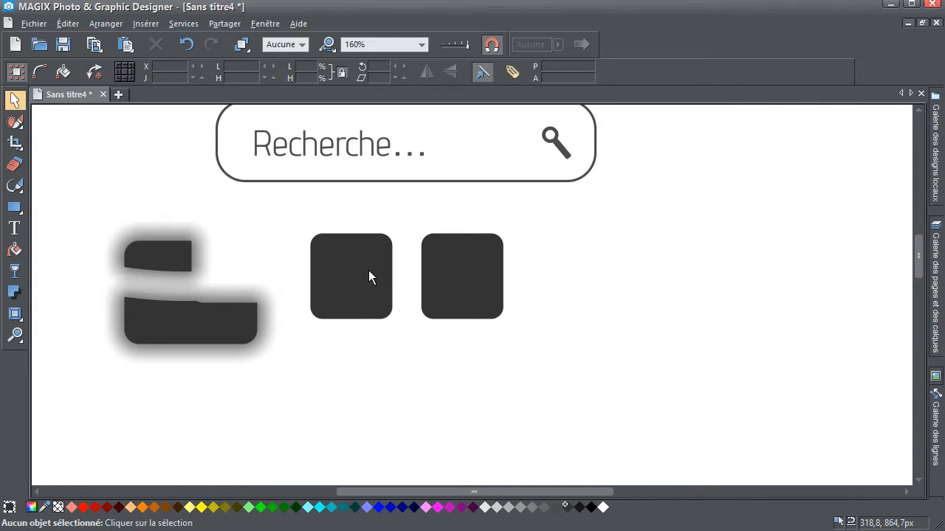
Step: Fill the left rounded square with olive and lighten the fill to khaki in the colour editor
{"action": "left_click", "coordinate": [370, 276]}
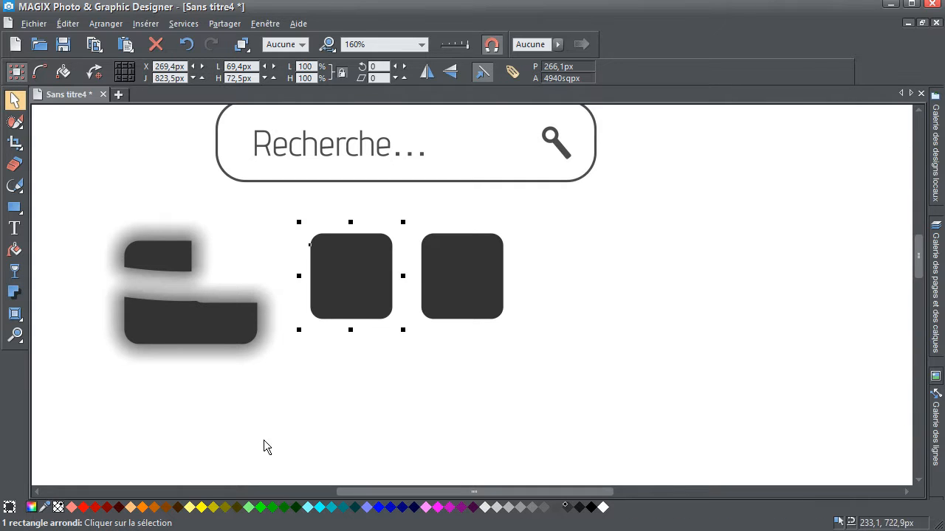
{"action": "left_click", "coordinate": [226, 507]}
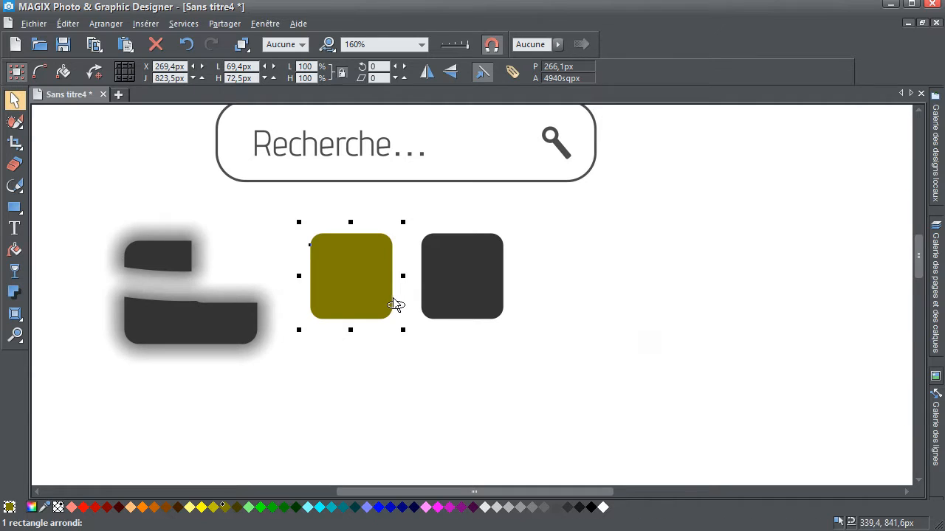
{"action": "key", "text": "ctrl+e"}
{"action": "mouse_move", "coordinate": [624, 236]}
{"action": "left_mouse_down"}
{"action": "mouse_move", "coordinate": [654, 313]}
{"action": "mouse_move", "coordinate": [620, 251]}
{"action": "mouse_move", "coordinate": [648, 310]}
{"action": "mouse_move", "coordinate": [626, 245]}
{"action": "left_mouse_up"}
Step: Fill the right rounded square with the khaki sampled from the left one and close the colour editor
{"action": "left_click", "coordinate": [463, 287]}
{"action": "left_click_drag", "start_coordinate": [537, 213], "coordinate": [355, 272]}
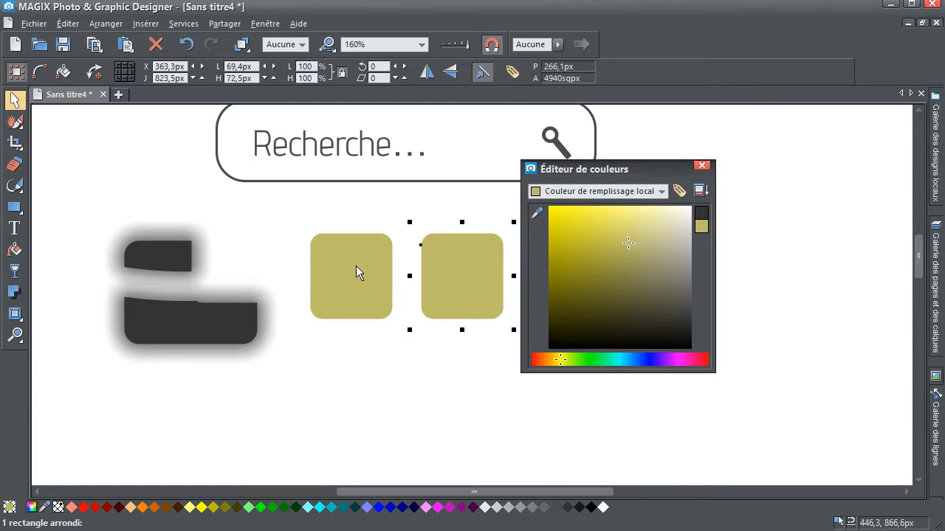
{"action": "left_click", "coordinate": [702, 165]}
{"action": "left_click", "coordinate": [488, 371]}
Step: Rotate the two khaki squares together by about 45° and undo the rotation
{"action": "left_click_drag", "start_coordinate": [310, 223], "coordinate": [301, 220]}
{"action": "left_click", "coordinate": [458, 290]}
{"action": "left_click_drag", "start_coordinate": [513, 221], "coordinate": [500, 268]}
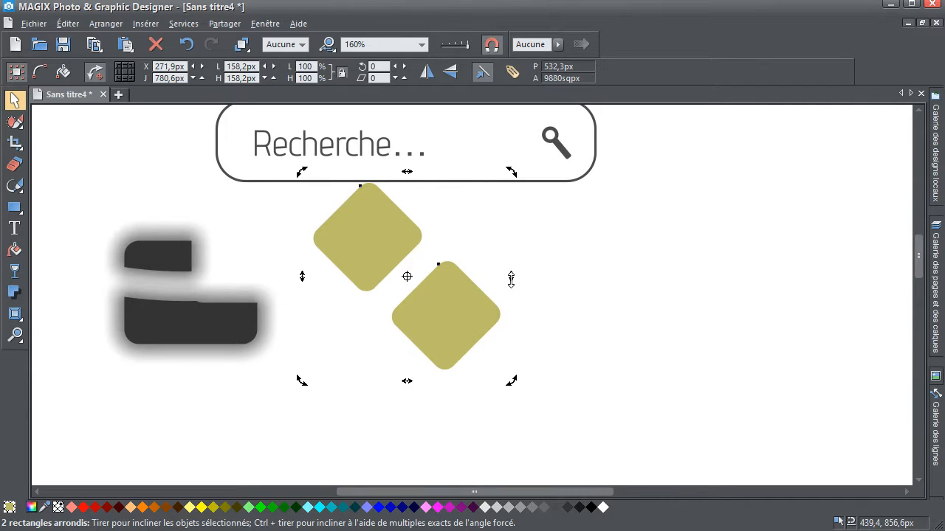
{"action": "key", "text": "ctrl+z"}
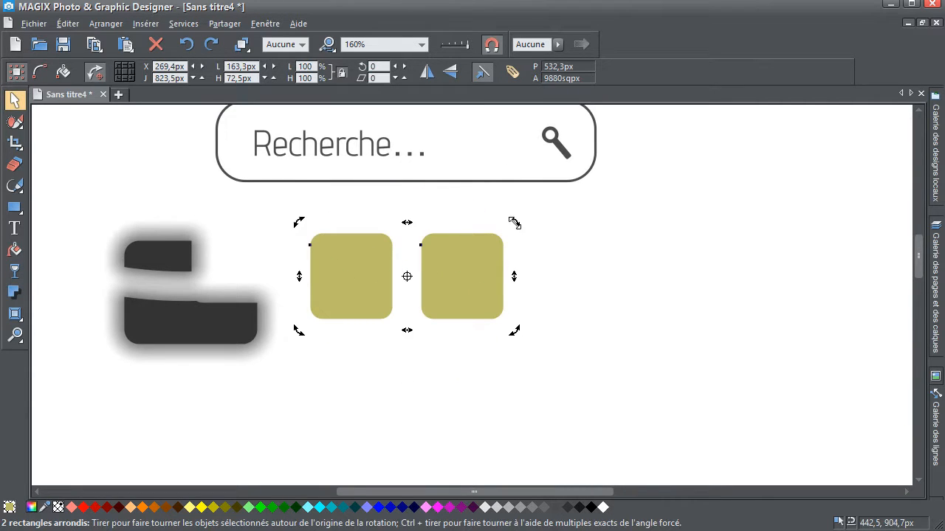
Step: Rotate the two khaki squares again and clear all the practice shapes below the search bar
{"action": "left_click_drag", "start_coordinate": [515, 223], "coordinate": [437, 352]}
{"action": "left_click_drag", "start_coordinate": [527, 395], "coordinate": [248, 170]}
{"action": "left_click_drag", "start_coordinate": [471, 299], "coordinate": [462, 331]}
{"action": "left_click", "coordinate": [477, 380]}
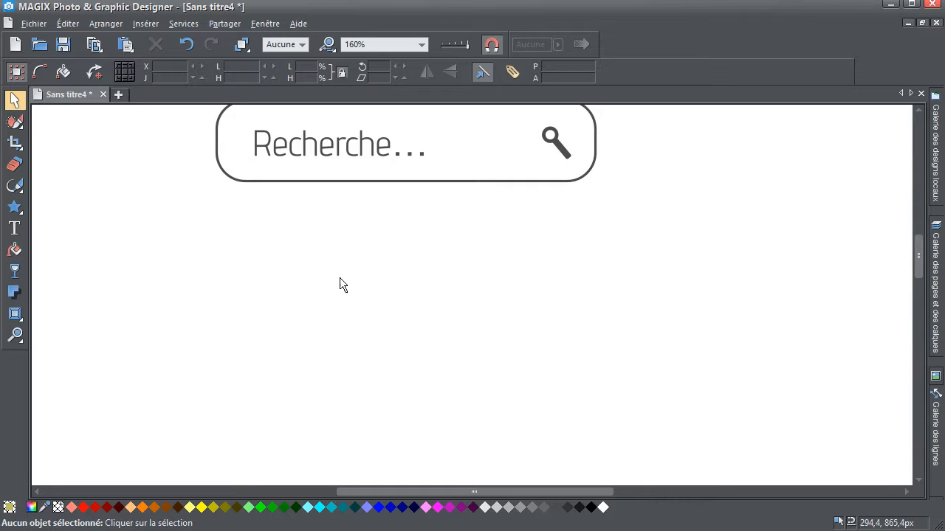
Step: Draw a square-cornered rectangle of about 94 × 73 px just below the left part of the search bar and fill it orange
{"action": "left_click", "coordinate": [15, 208]}
{"action": "left_click", "coordinate": [93, 207]}
{"action": "left_click_drag", "start_coordinate": [273, 301], "coordinate": [384, 386]}
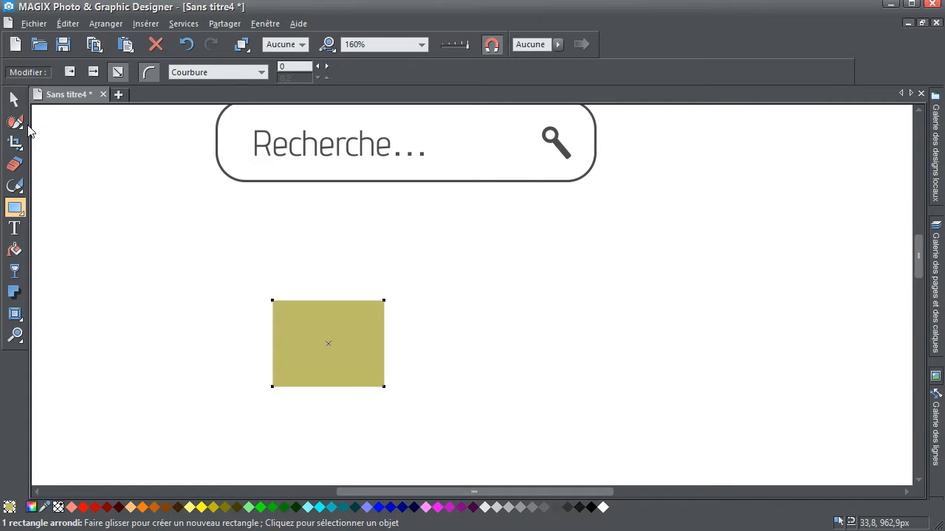
{"action": "left_click", "coordinate": [14, 98]}
{"action": "left_click_drag", "start_coordinate": [315, 352], "coordinate": [262, 266]}
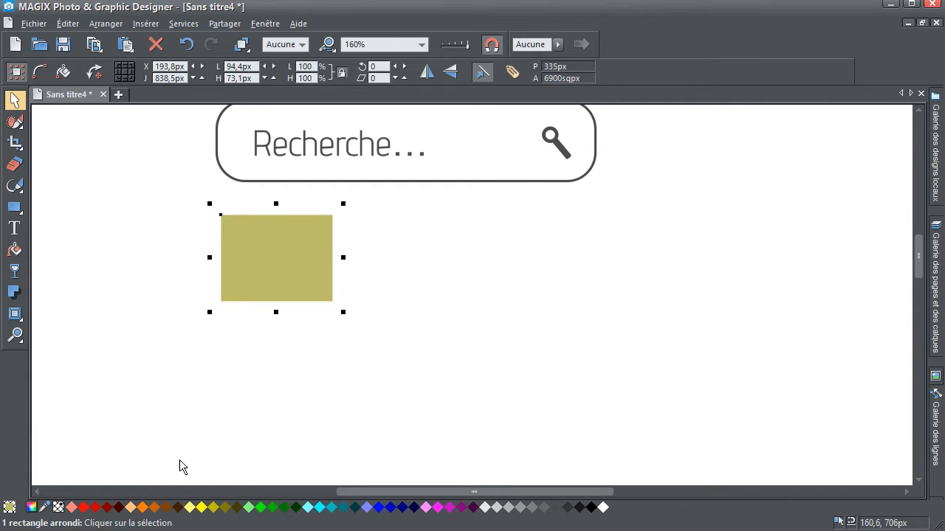
{"action": "left_click", "coordinate": [147, 507]}
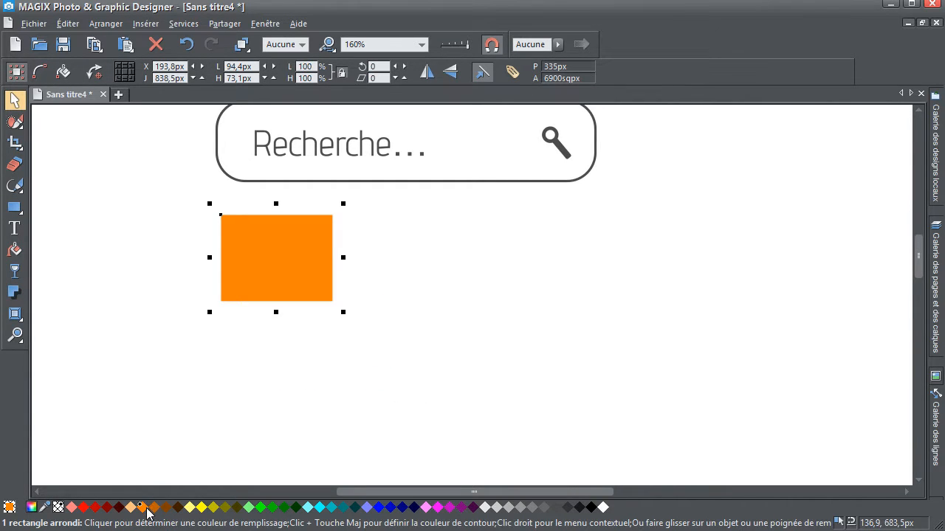
Step: Draw a rounded bar of about 133 × 29 px, fill it dark yellow and centre it over the orange rectangle's lower edge
{"action": "left_click", "coordinate": [14, 207]}
{"action": "left_click_drag", "start_coordinate": [196, 288], "coordinate": [353, 321]}
{"action": "left_click", "coordinate": [15, 99]}
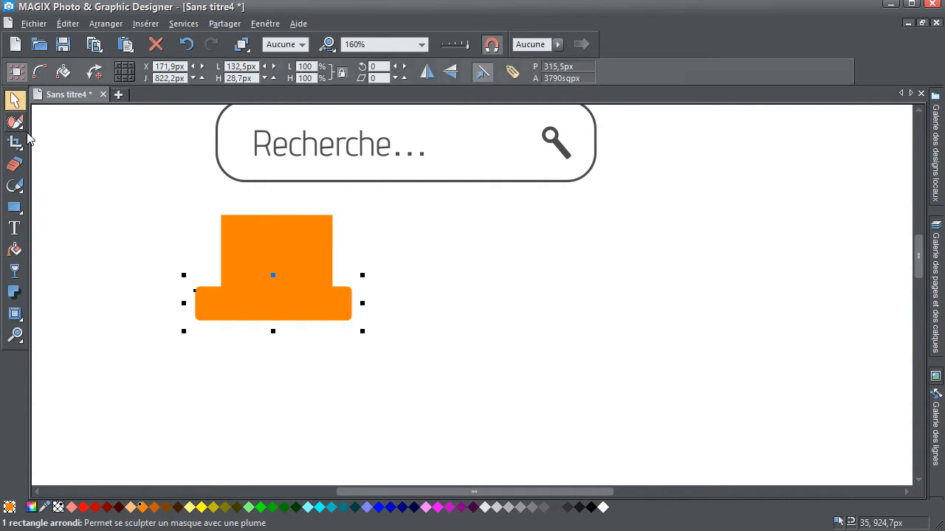
{"action": "left_click_drag", "start_coordinate": [235, 292], "coordinate": [244, 297]}
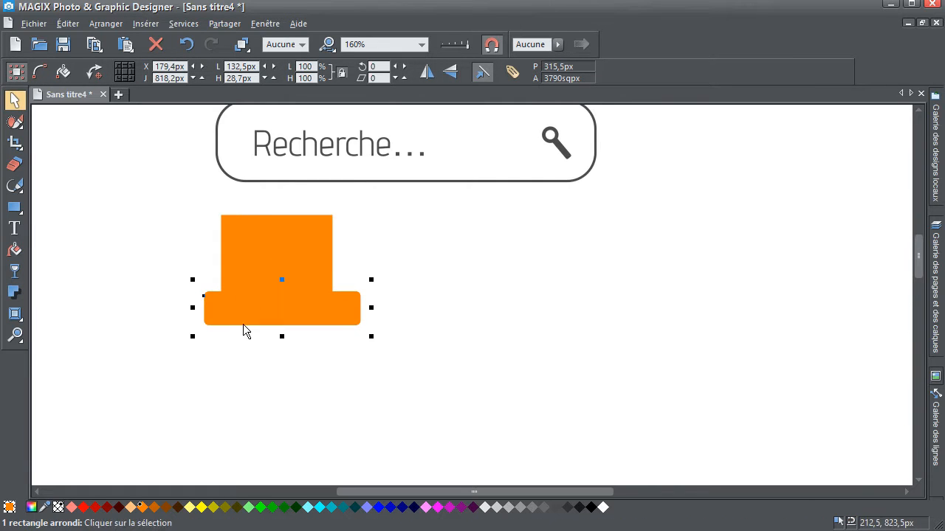
{"action": "left_click", "coordinate": [214, 507]}
{"action": "left_click_drag", "start_coordinate": [298, 322], "coordinate": [292, 309]}
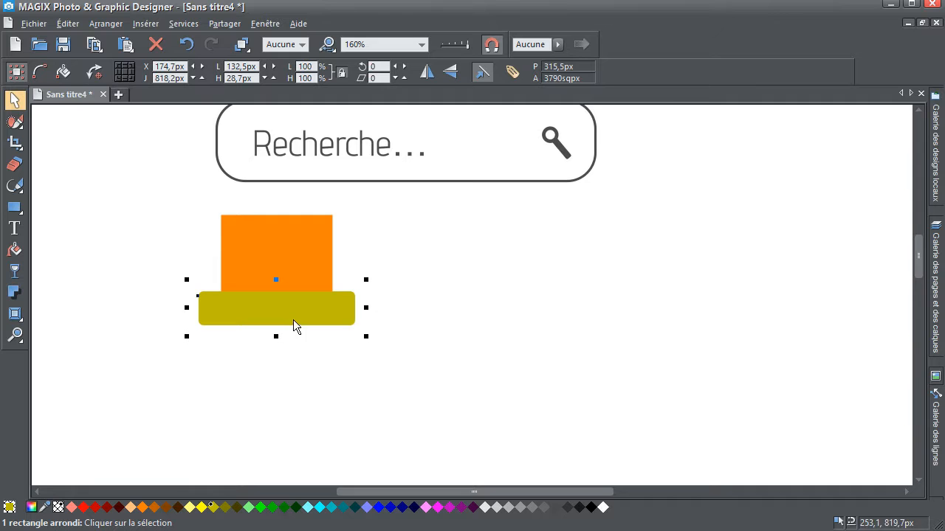
Step: Draw a four-pointed star of about 20 × 21 px and place it over the right end of the dark yellow bar
{"action": "left_click", "coordinate": [14, 208]}
{"action": "left_click", "coordinate": [90, 208]}
{"action": "scroll", "coordinate": [326, 305], "scroll_direction": "up", "scroll_amount": 2}
{"action": "left_click_drag", "start_coordinate": [439, 308], "coordinate": [373, 278]}
{"action": "left_click", "coordinate": [14, 99]}
{"action": "left_click_drag", "start_coordinate": [375, 310], "coordinate": [380, 312]}
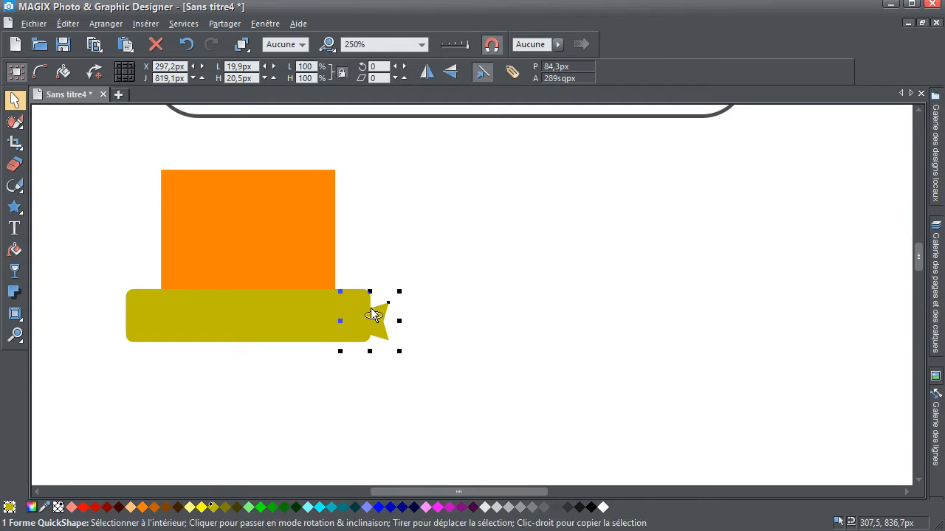
{"action": "scroll", "coordinate": [369, 307], "scroll_direction": "up", "scroll_amount": 1}
{"action": "left_click_drag", "start_coordinate": [386, 326], "coordinate": [381, 329]}
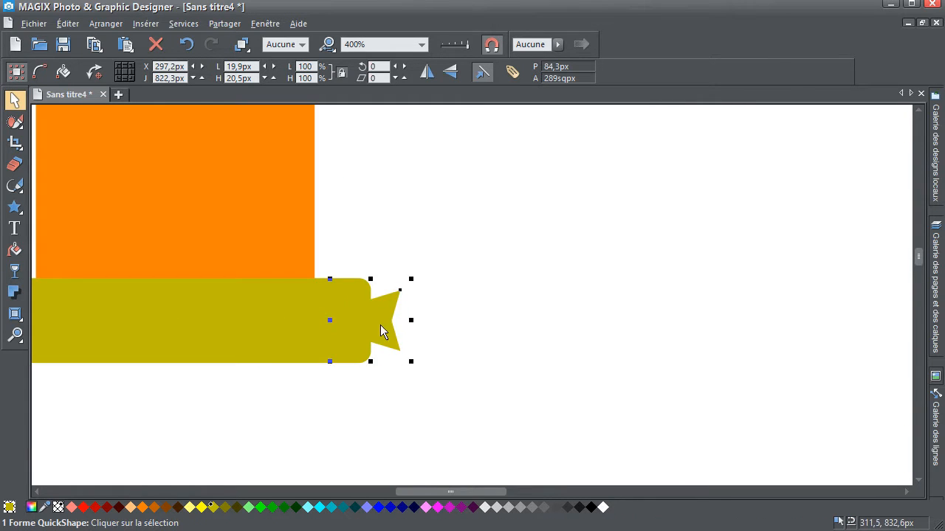
Step: Darken the star's fill to a deeper olive than the bar using the colour editor
{"action": "left_click", "coordinate": [31, 507]}
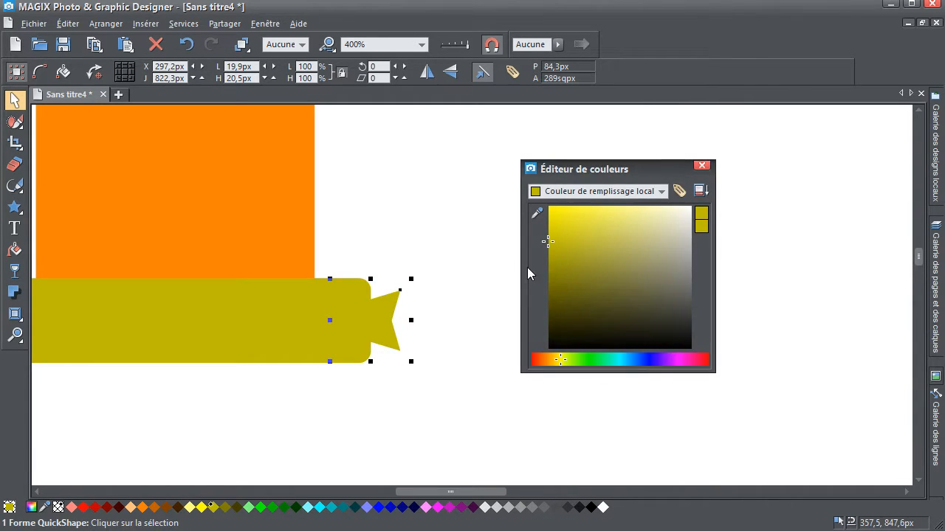
{"action": "left_click_drag", "start_coordinate": [556, 255], "coordinate": [561, 264]}
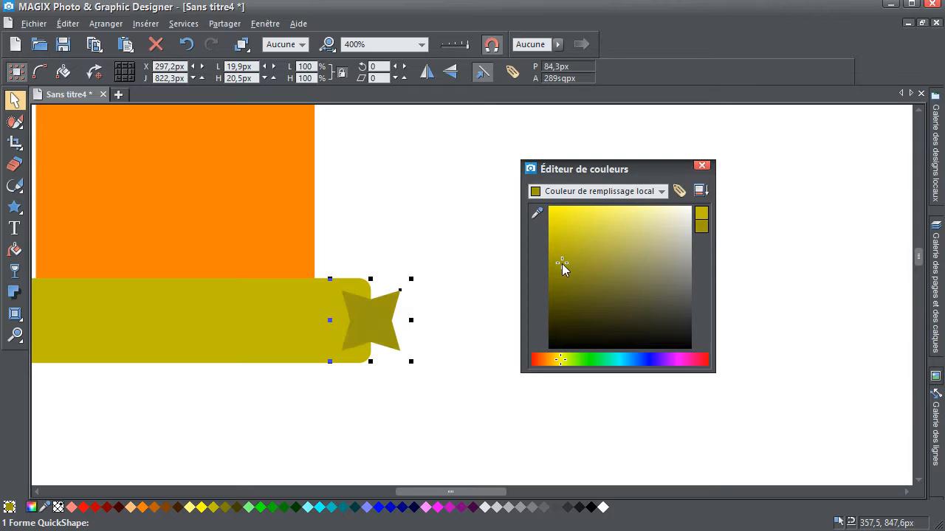
Step: Send the olive star behind the dark yellow bar and close the colour editor
{"action": "left_click", "coordinate": [238, 43]}
{"action": "left_click", "coordinate": [277, 62]}
{"action": "left_click", "coordinate": [701, 168]}
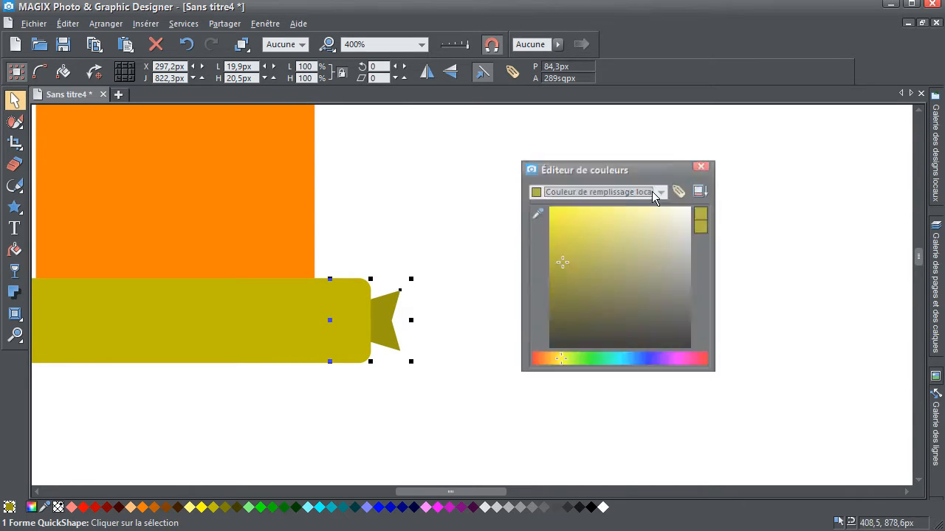
Step: Place a copy of the olive star at the bar's left end and send it behind the bar as the matching ribbon tail
{"action": "scroll", "coordinate": [493, 235], "scroll_direction": "left", "scroll_amount": 5}
{"action": "left_click_drag", "start_coordinate": [642, 310], "coordinate": [256, 314]}
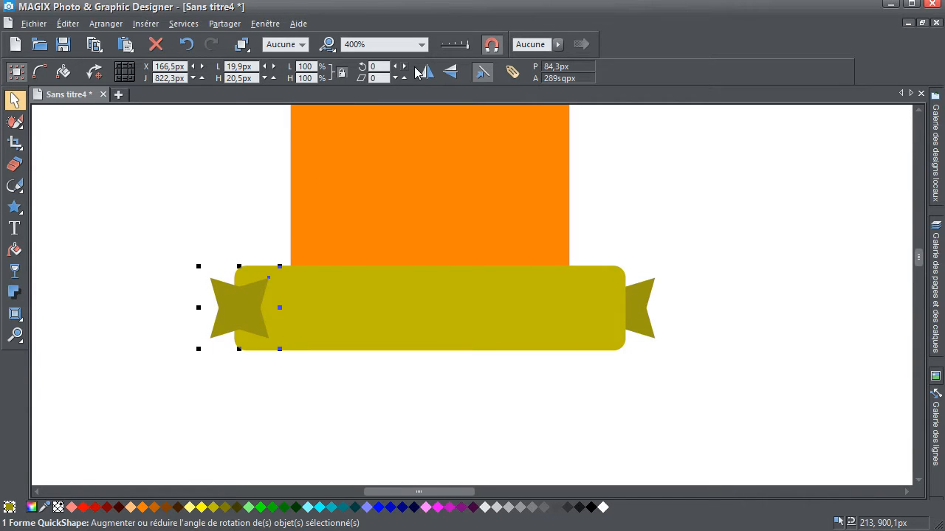
{"action": "left_click", "coordinate": [242, 43]}
{"action": "left_click", "coordinate": [281, 59]}
{"action": "left_click_drag", "start_coordinate": [223, 320], "coordinate": [218, 321]}
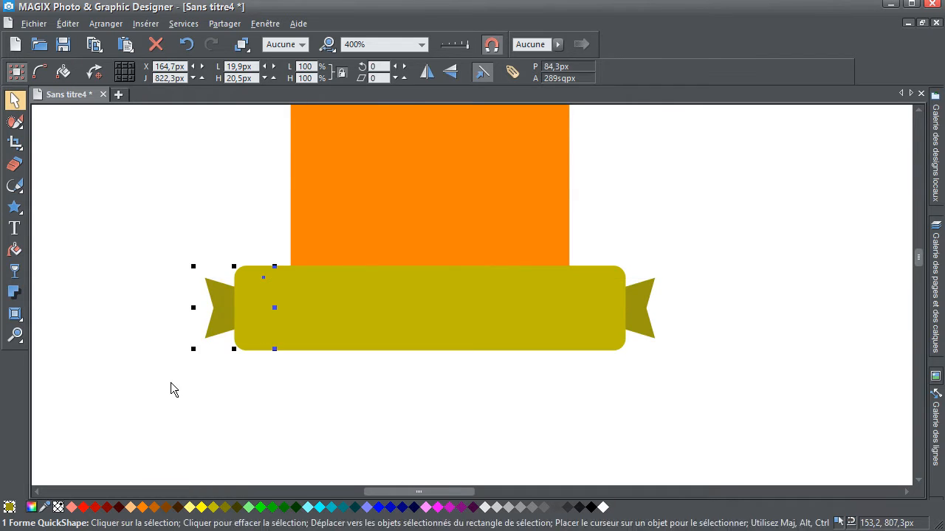
{"action": "left_click", "coordinate": [170, 390]}
Step: Add a soft shadow below the dark yellow bar, with 6 px blur, 75% transparency and an offset of about 0.3, -2.5 px
{"action": "scroll", "coordinate": [253, 340], "scroll_direction": "down", "scroll_amount": 2}
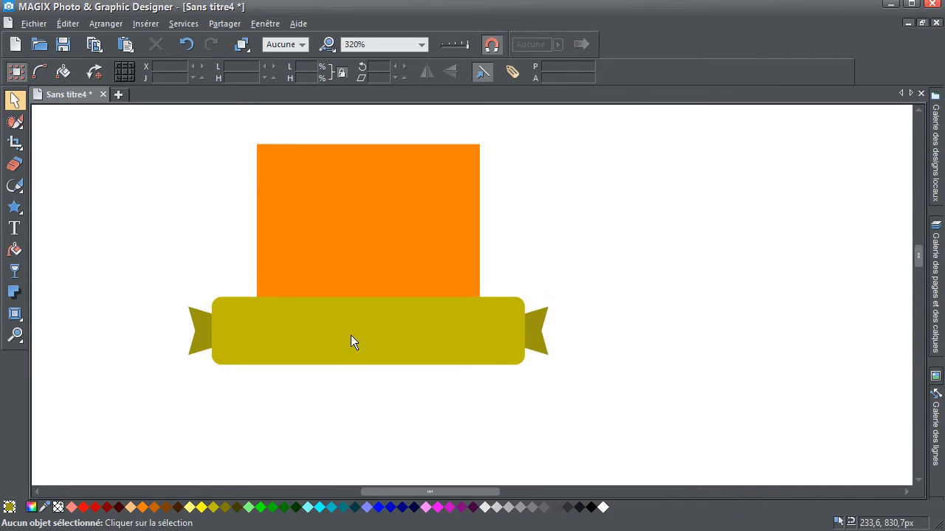
{"action": "left_click", "coordinate": [351, 341]}
{"action": "left_click", "coordinate": [15, 294]}
{"action": "left_click_drag", "start_coordinate": [365, 340], "coordinate": [350, 335]}
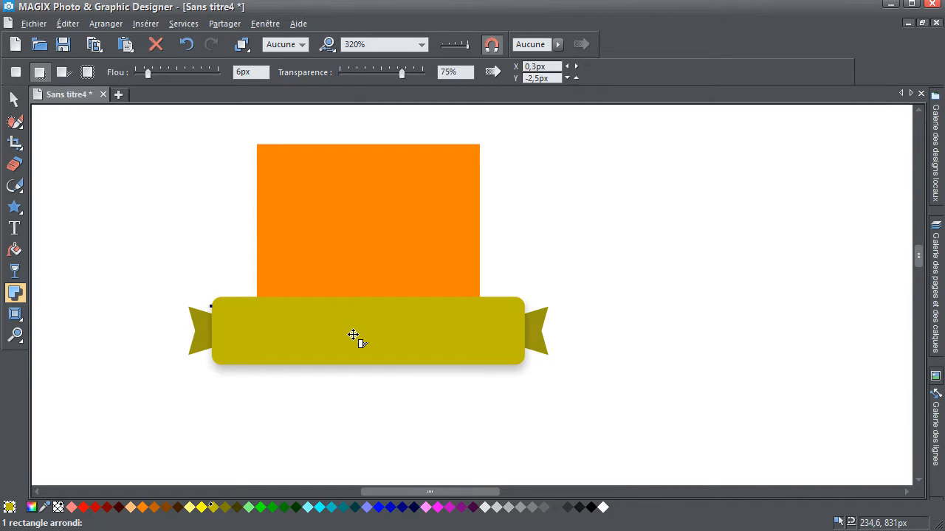
{"action": "left_click", "coordinate": [14, 98]}
Step: Create a text area inside the dark yellow bar and enter "Mon élement"
{"action": "left_click_drag", "start_coordinate": [360, 404], "coordinate": [384, 348]}
{"action": "left_click", "coordinate": [14, 229]}
{"action": "left_click_drag", "start_coordinate": [260, 251], "coordinate": [520, 303]}
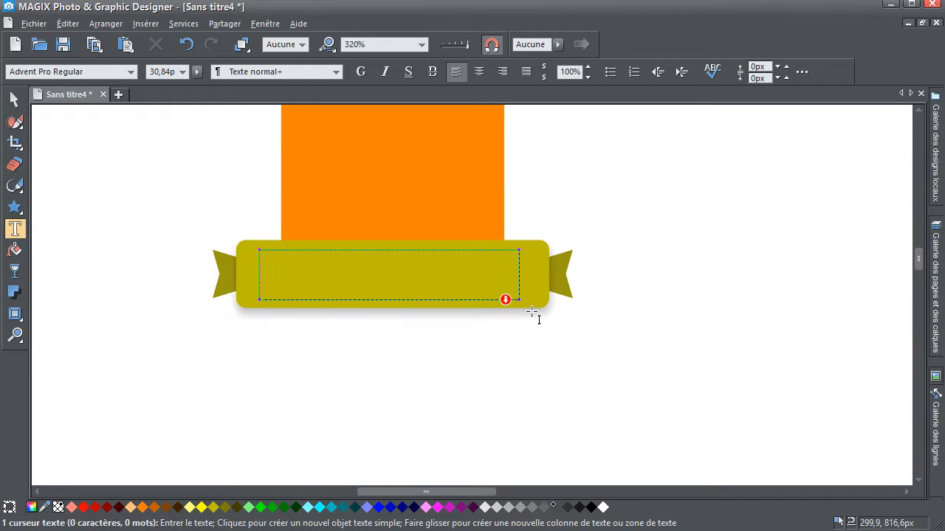
{"action": "type", "text": "Mon ele"}
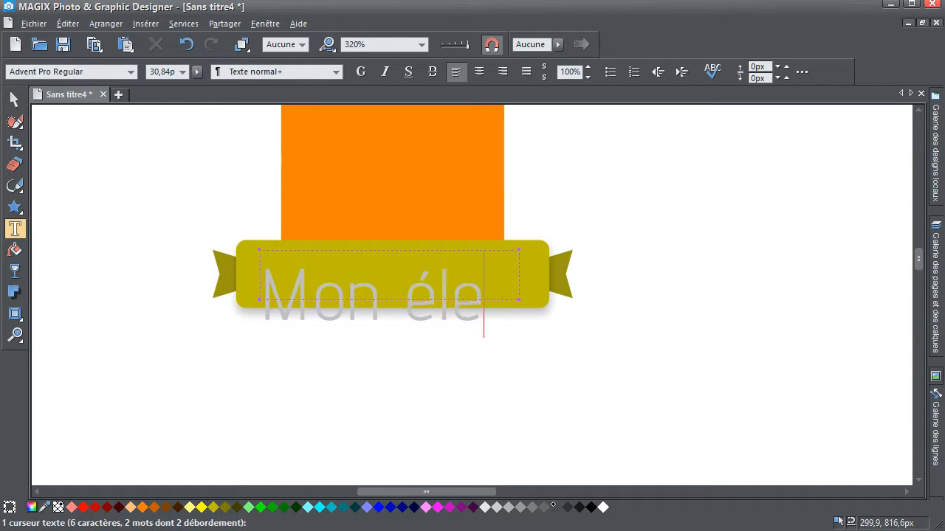
{"action": "type", "text": "ment"}
Step: Reduce the "Mon élement" text to 16 px and centre it in its text area
{"action": "left_click_drag", "start_coordinate": [490, 377], "coordinate": [110, 234]}
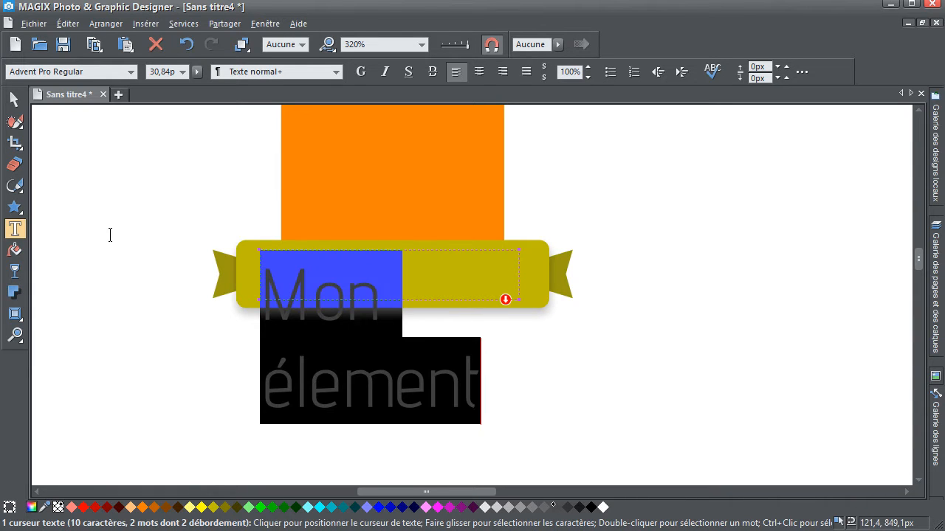
{"action": "left_click", "coordinate": [196, 72]}
{"action": "left_click_drag", "start_coordinate": [197, 87], "coordinate": [173, 110]}
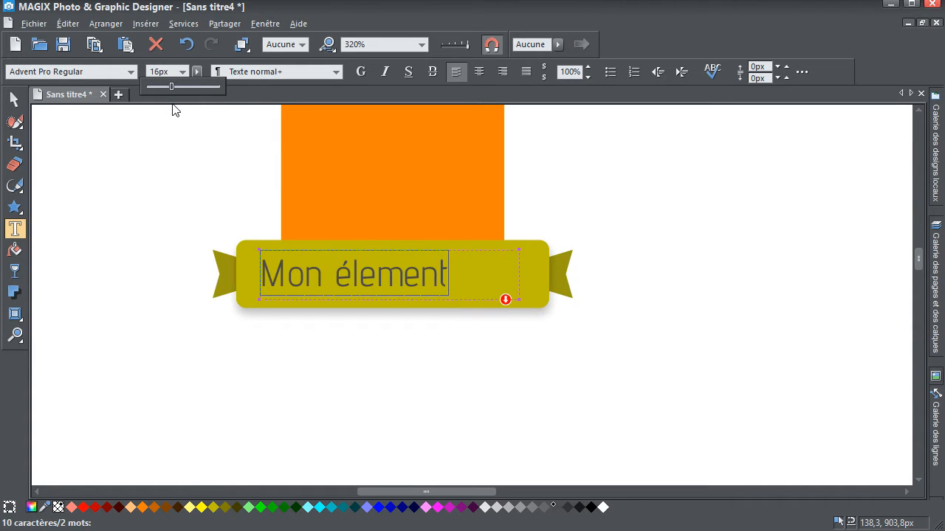
{"action": "left_click", "coordinate": [479, 72]}
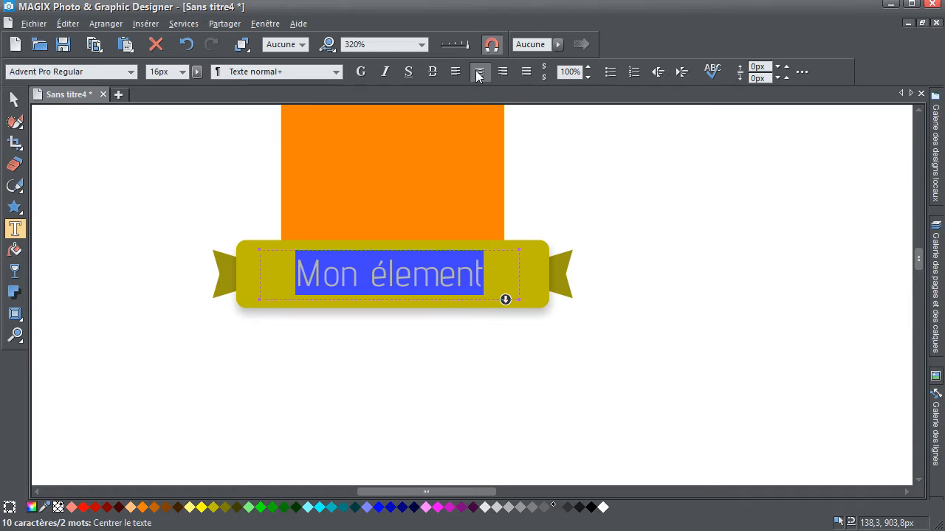
{"action": "left_click", "coordinate": [14, 99]}
{"action": "left_click", "coordinate": [92, 216]}
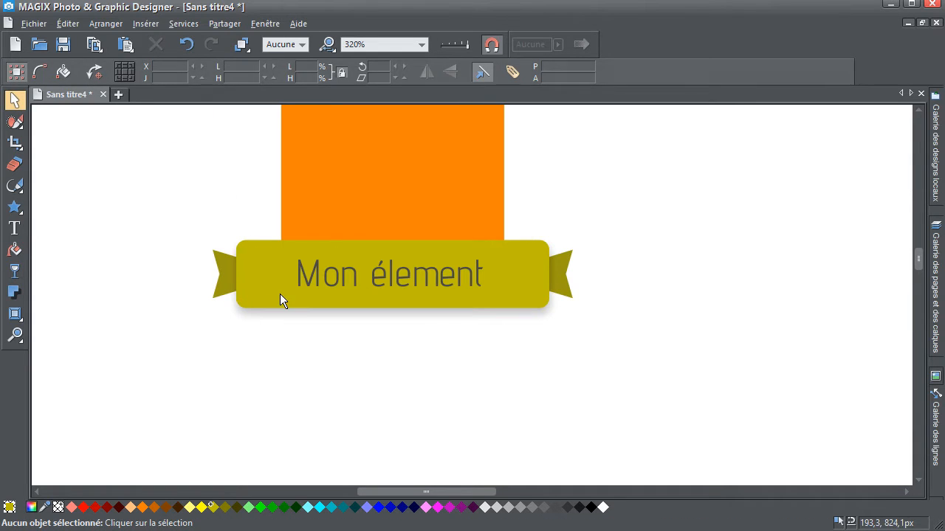
Step: Duplicate the dark yellow bar and place the copy below the banner
{"action": "left_click", "coordinate": [264, 293]}
{"action": "left_click_drag", "start_coordinate": [272, 324], "coordinate": [271, 259]}
{"action": "left_click_drag", "start_coordinate": [277, 216], "coordinate": [275, 420]}
{"action": "left_click_drag", "start_coordinate": [269, 394], "coordinate": [280, 311]}
Step: Draw an ellipse of about 262 × 228 px overlapping most of the copied bar, leaving its lower left corner uncovered
{"action": "scroll", "coordinate": [279, 311], "scroll_direction": "down", "scroll_amount": 1}
{"action": "left_click", "coordinate": [16, 208]}
{"action": "left_click", "coordinate": [67, 209]}
{"action": "left_click_drag", "start_coordinate": [172, 234], "coordinate": [339, 401]}
{"action": "left_click_drag", "start_coordinate": [189, 275], "coordinate": [384, 212]}
{"action": "left_click_drag", "start_coordinate": [543, 172], "coordinate": [596, 177]}
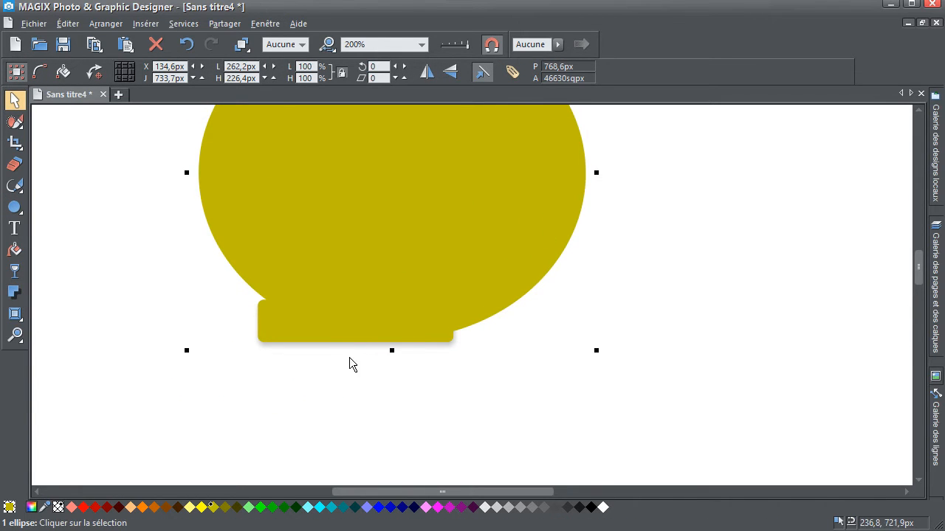
{"action": "mouse_move", "coordinate": [390, 352]}
{"action": "left_mouse_down"}
{"action": "mouse_move", "coordinate": [403, 367]}
{"action": "mouse_move", "coordinate": [399, 356]}
{"action": "left_mouse_up"}
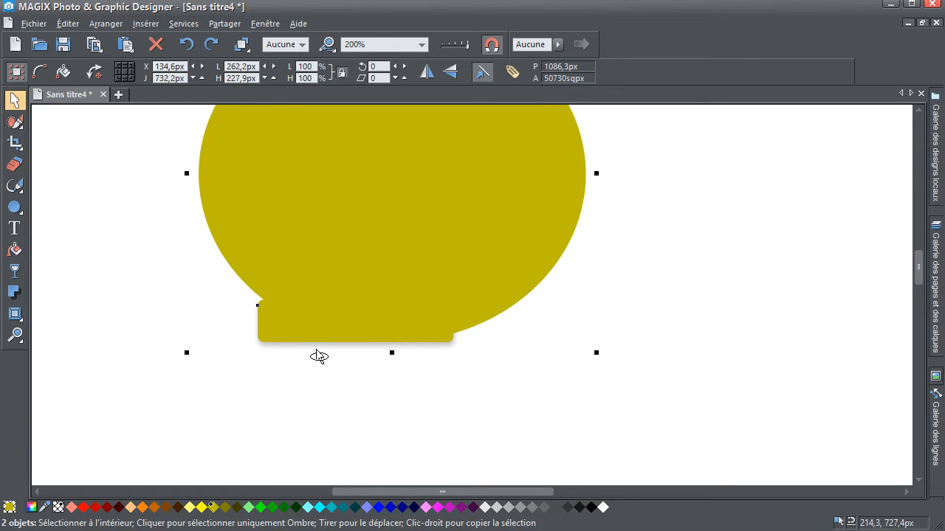
Step: Intersect the ellipse with the copied bar and fit the resulting curved shape over the original bar
{"action": "key", "text": "ctrl+3"}
{"action": "left_click_drag", "start_coordinate": [358, 329], "coordinate": [369, 201]}
{"action": "scroll", "coordinate": [358, 160], "scroll_direction": "up", "scroll_amount": 1}
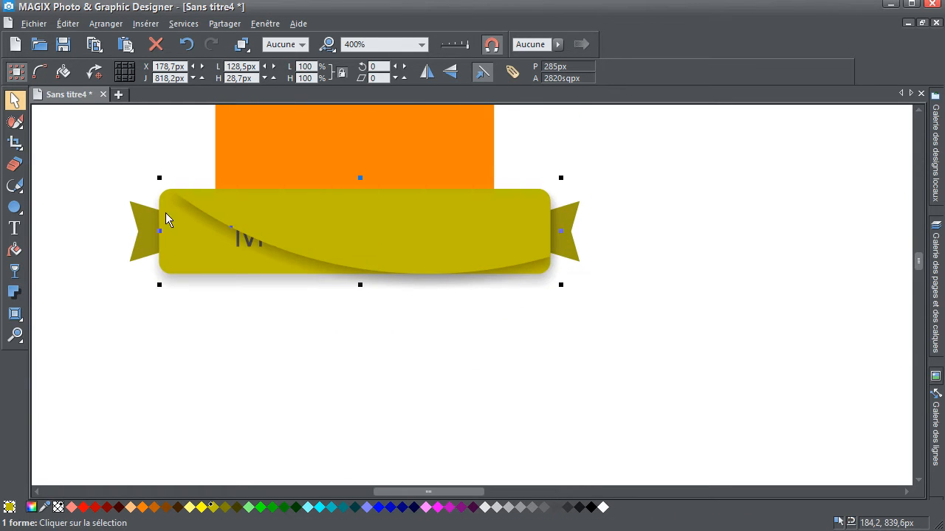
Step: Hide the curved shape's shadow by setting its blur to 0 px and its transparency to 100%
{"action": "left_click", "coordinate": [14, 270]}
{"action": "left_click", "coordinate": [14, 293]}
{"action": "left_click_drag", "start_coordinate": [148, 72], "coordinate": [136, 72]}
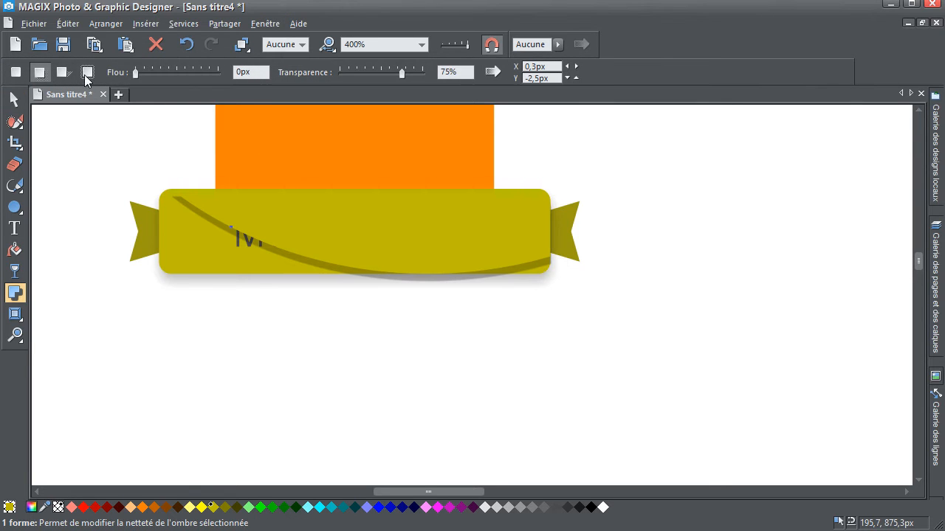
{"action": "left_click_drag", "start_coordinate": [402, 73], "coordinate": [449, 72]}
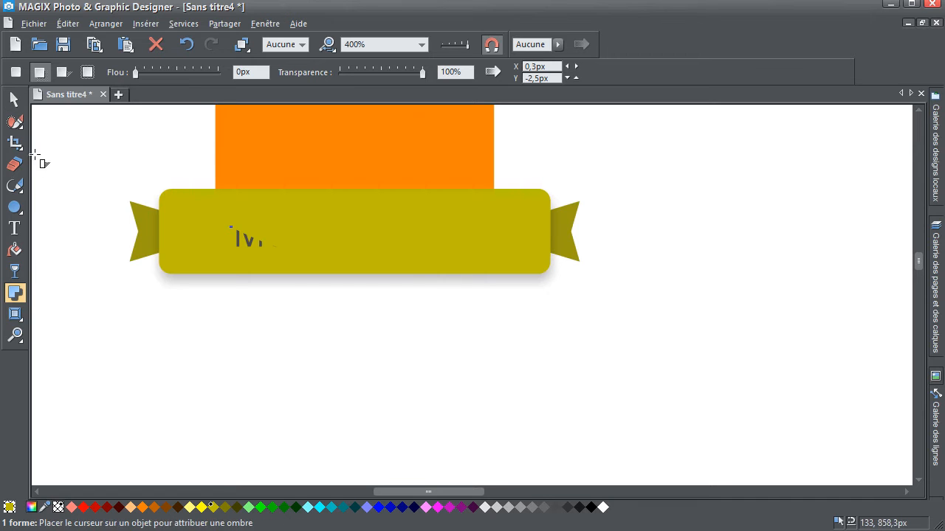
Step: Turn the curved shape into a light reflection with 83.5% flat transparency and a white fill
{"action": "mouse_move", "coordinate": [22, 185]}
{"action": "left_click", "coordinate": [15, 271]}
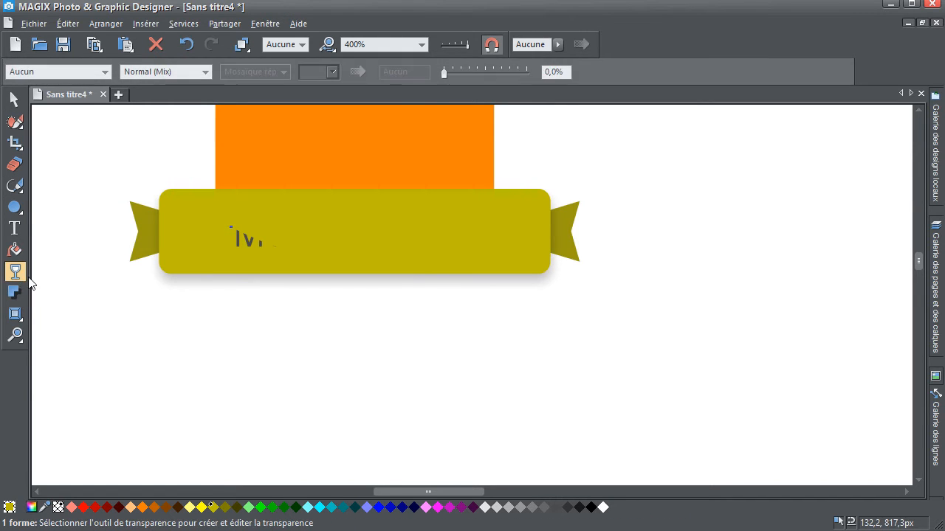
{"action": "left_click_drag", "start_coordinate": [446, 73], "coordinate": [513, 72]}
{"action": "left_click", "coordinate": [604, 505]}
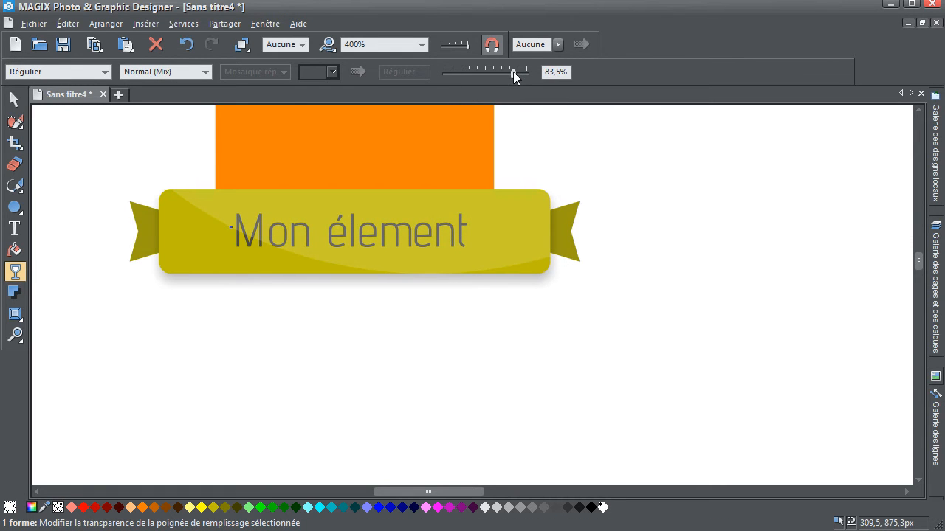
Step: Reduce the white reflection's height to about 22.7 px and feather its edges by 3.9 px
{"action": "left_click", "coordinate": [13, 99]}
{"action": "left_click", "coordinate": [362, 276]}
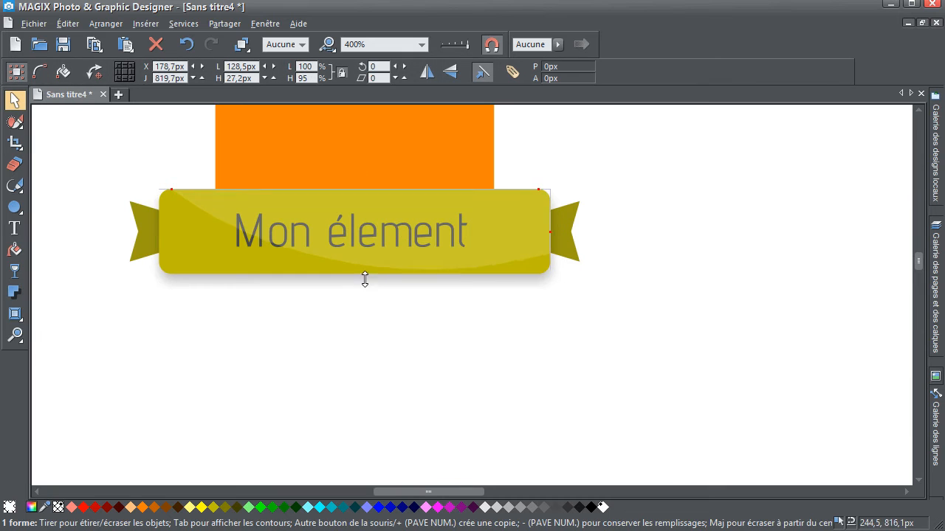
{"action": "left_click", "coordinate": [363, 267]}
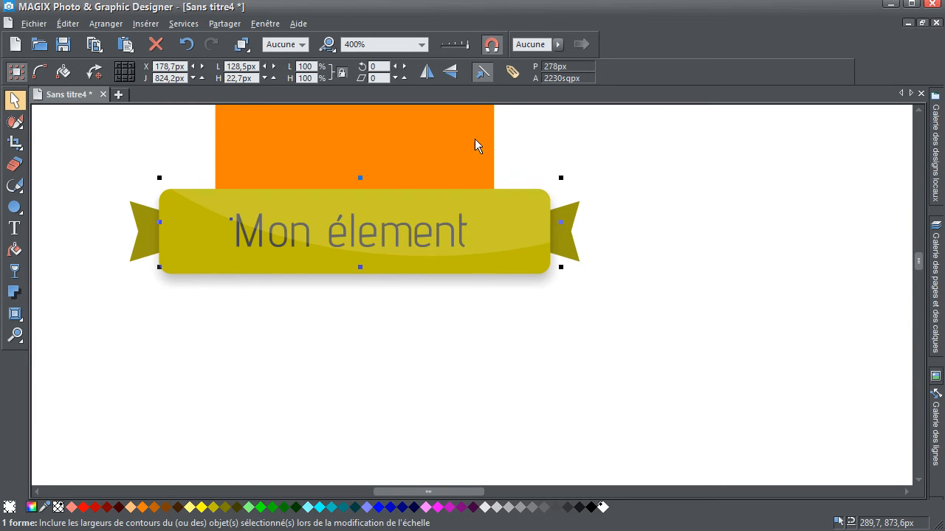
{"action": "left_click_drag", "start_coordinate": [559, 45], "coordinate": [569, 62]}
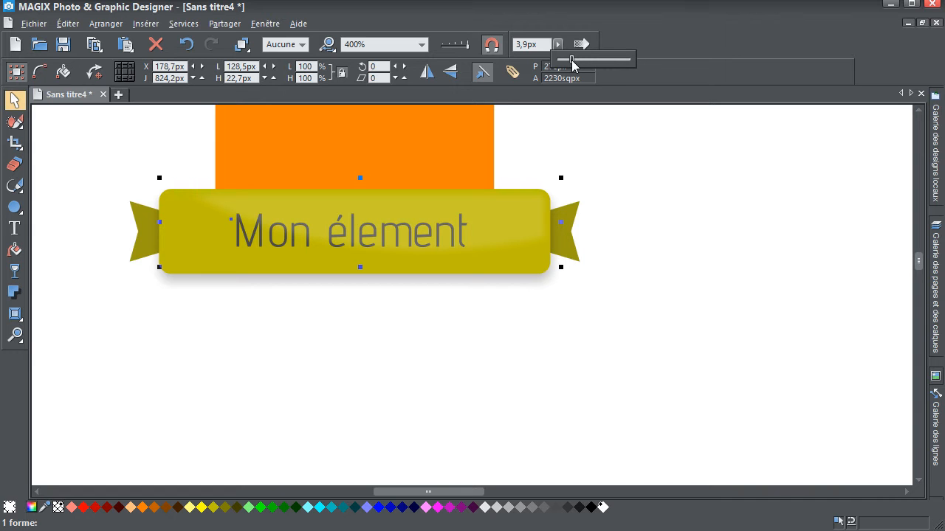
{"action": "left_click_drag", "start_coordinate": [572, 60], "coordinate": [572, 60]}
Step: Set the white reflection's transparency to 80% and deselect it
{"action": "left_click", "coordinate": [15, 271]}
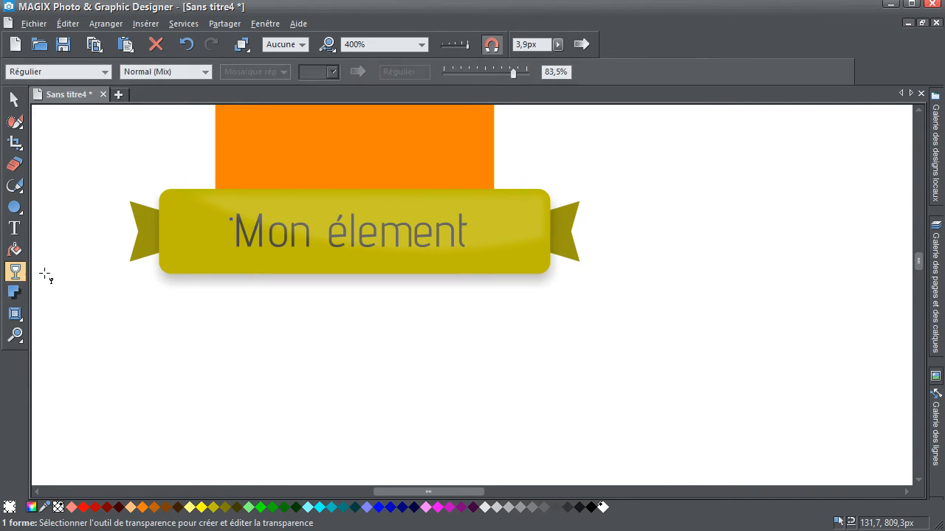
{"action": "mouse_move", "coordinate": [512, 73]}
{"action": "left_mouse_down"}
{"action": "mouse_move", "coordinate": [494, 76]}
{"action": "mouse_move", "coordinate": [510, 81]}
{"action": "left_mouse_up"}
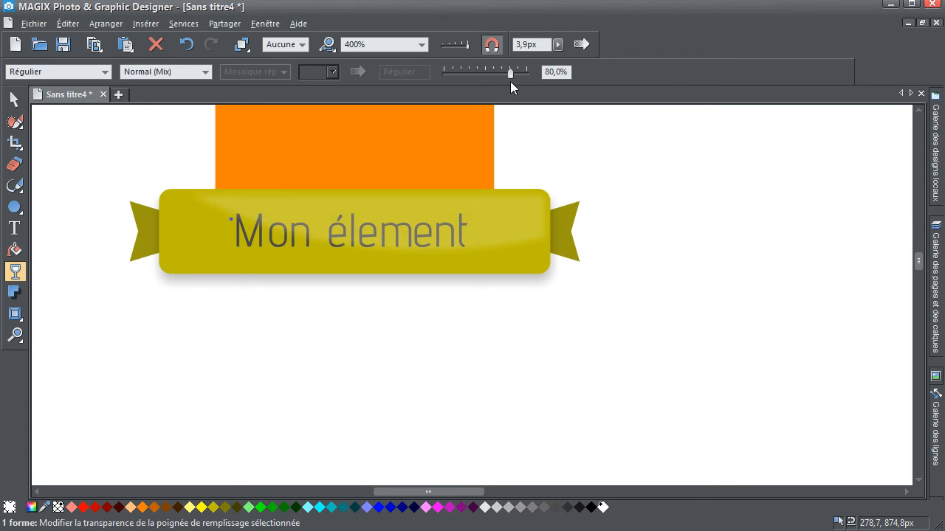
{"action": "left_click", "coordinate": [14, 101]}
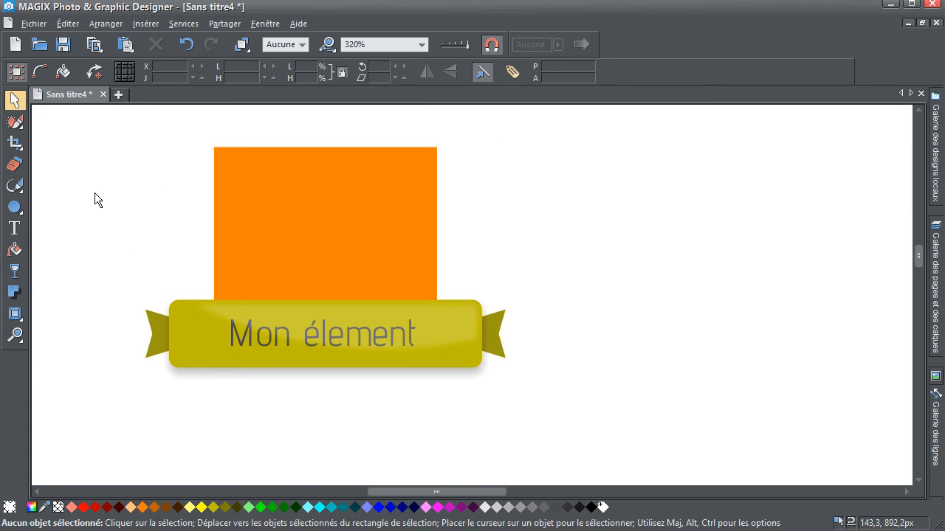